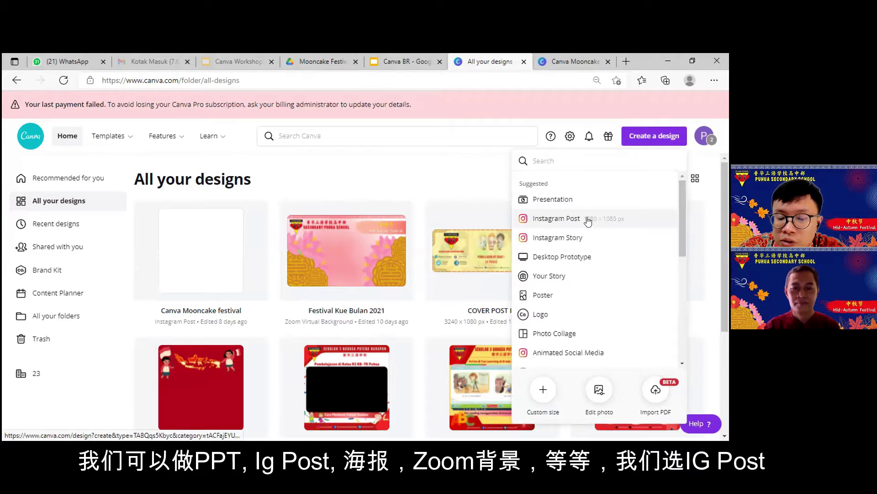
Create an Instagram Post design and apply the dark blue Happy Mid Autumn Festival rabbit template found by searching templates for "autumn festival"
left_click(588, 221)
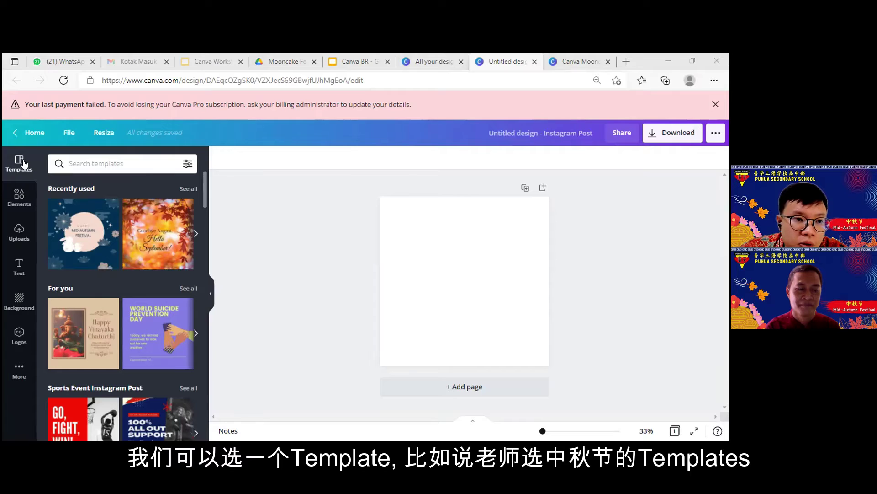
left_click(109, 163)
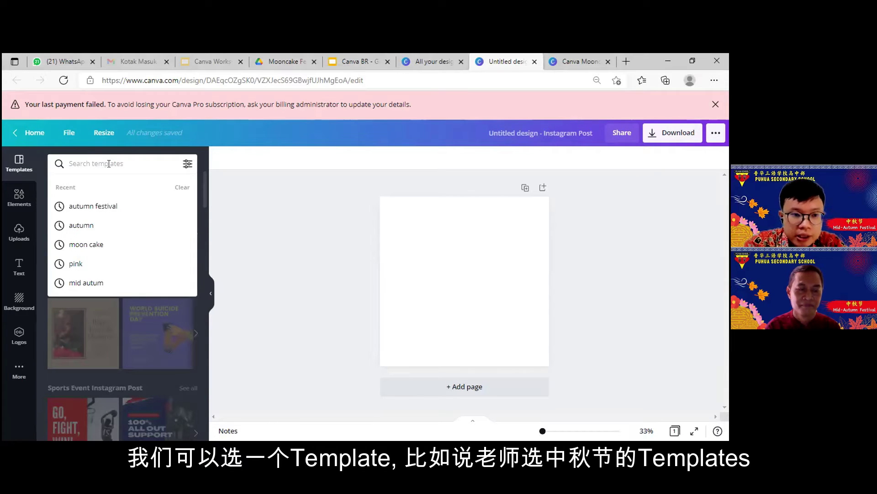
left_click(116, 205)
scroll(110, 242, "down", 5)
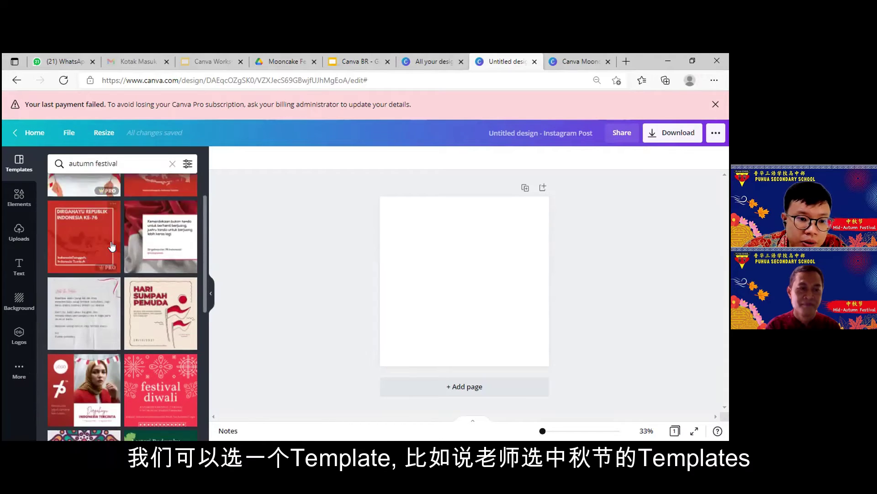
scroll(109, 249, "down", 10)
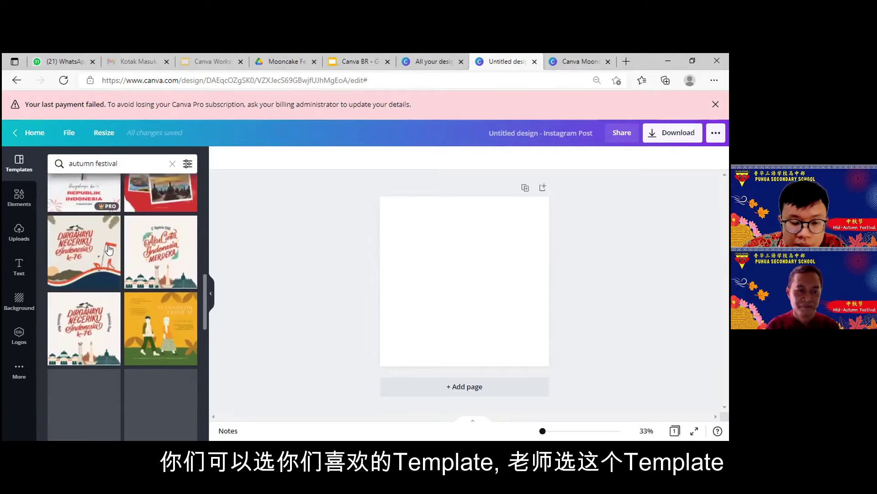
scroll(109, 249, "down", 5)
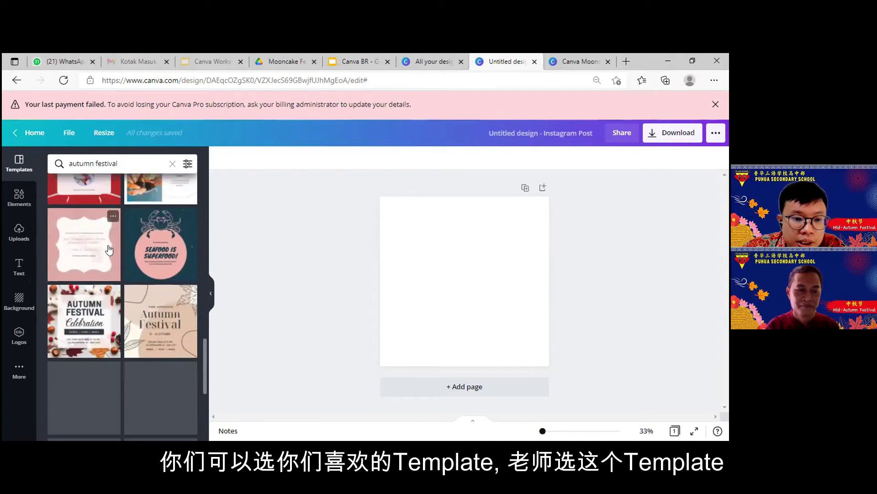
scroll(105, 279, "down", 5)
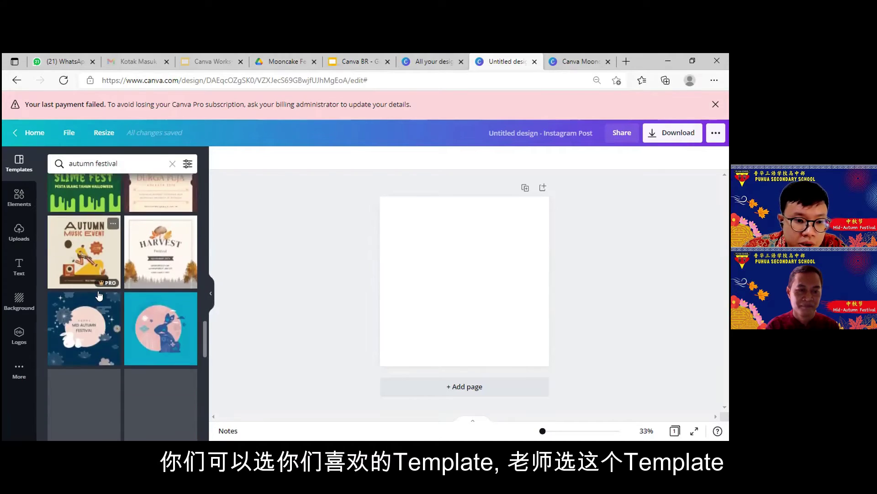
left_click(87, 323)
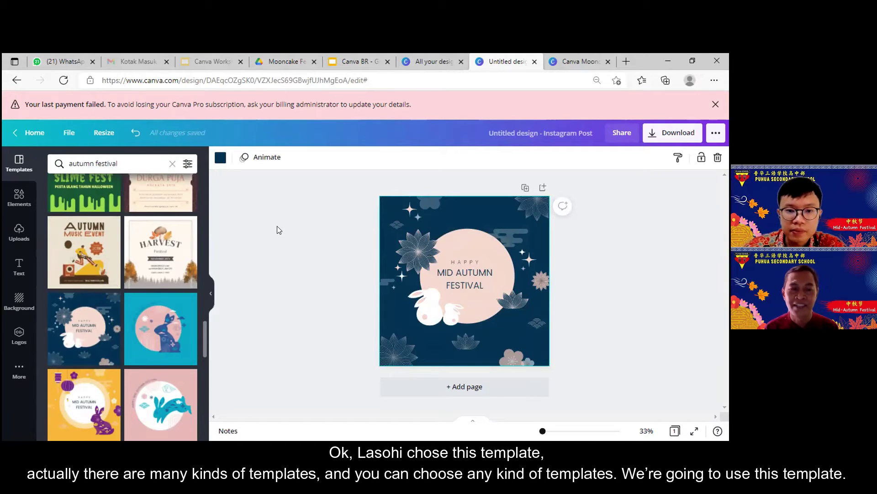
Search the elements for "moon cake", place the orange mooncake graphic near the design's lower-right corner, and shrink it to about half size
left_click(15, 207)
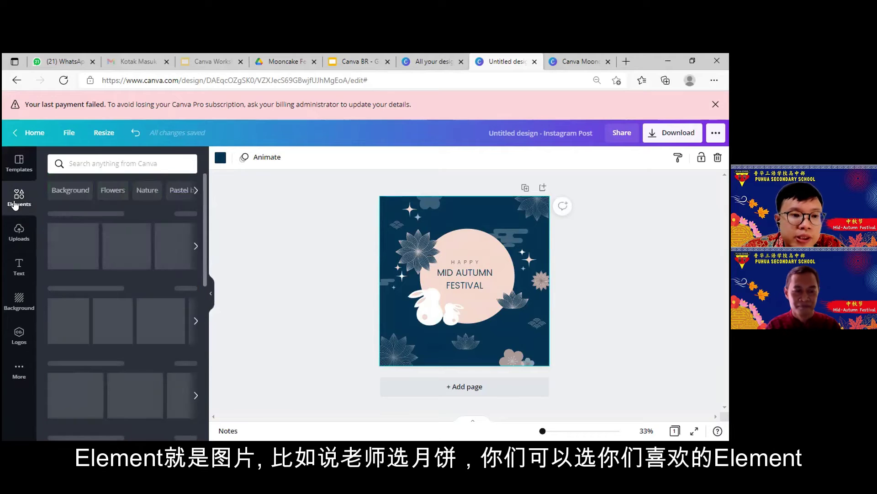
left_click(135, 162)
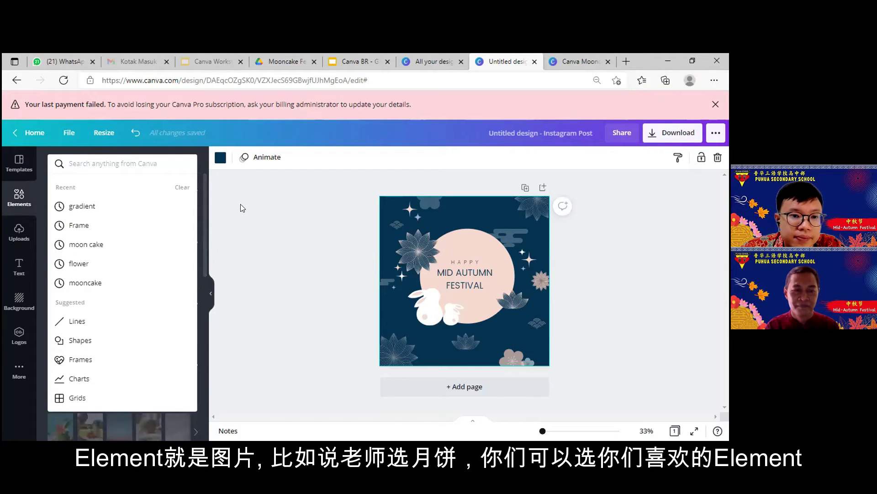
left_click(240, 204)
left_click(135, 162)
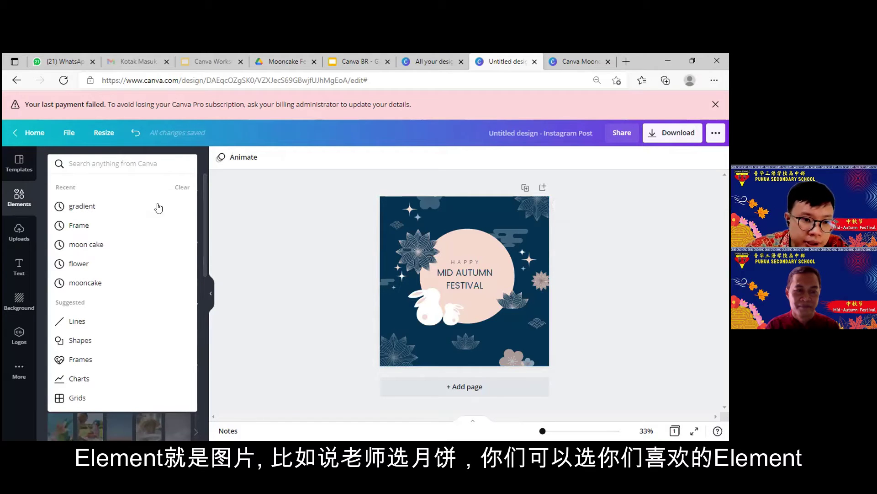
left_click(134, 243)
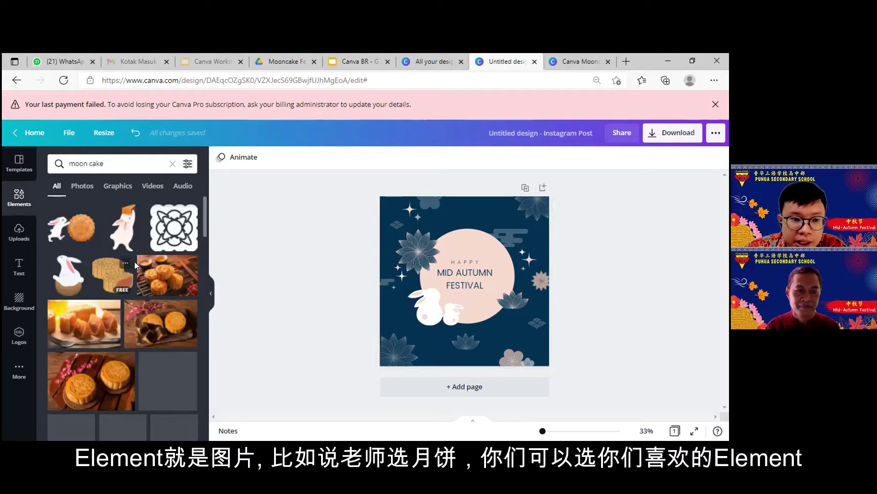
scroll(107, 287, "down", 4)
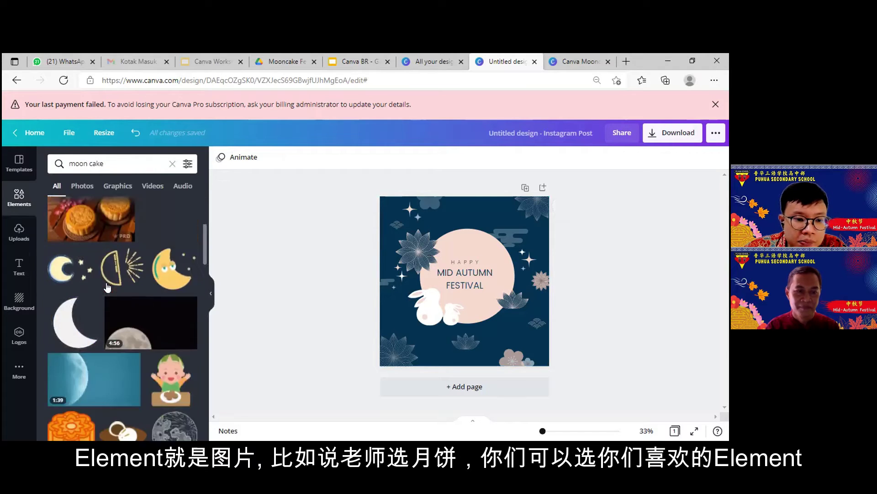
scroll(107, 287, "down", 3)
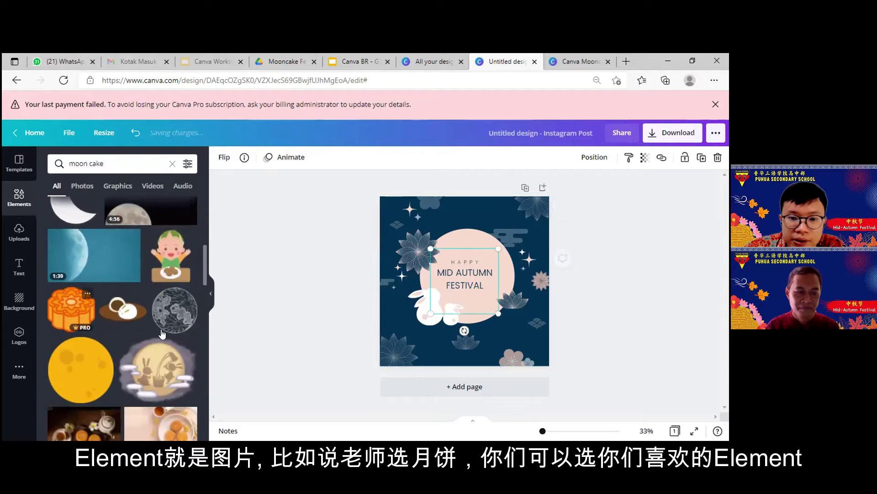
left_click_drag(72, 309, 519, 342)
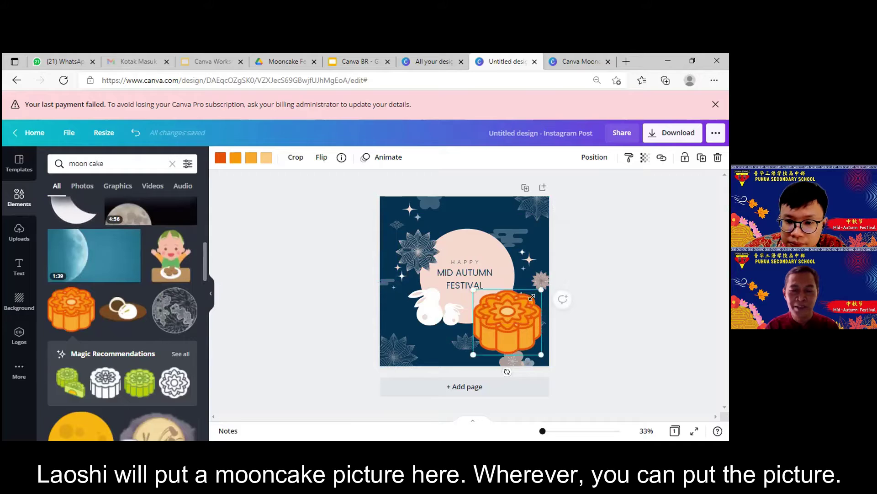
left_click_drag(532, 297, 517, 320)
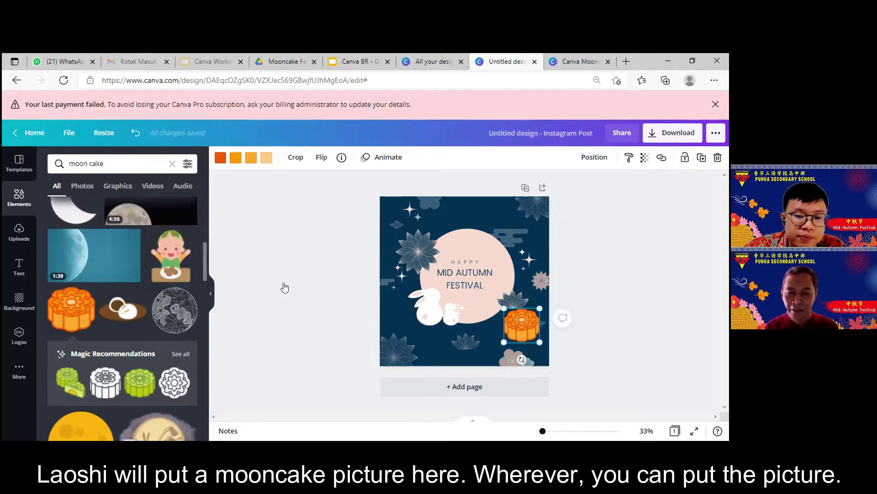
Delete the "MID AUTUMN FESTIVAL" and "HAPPY" texts from the pink moon circle
left_click(479, 281)
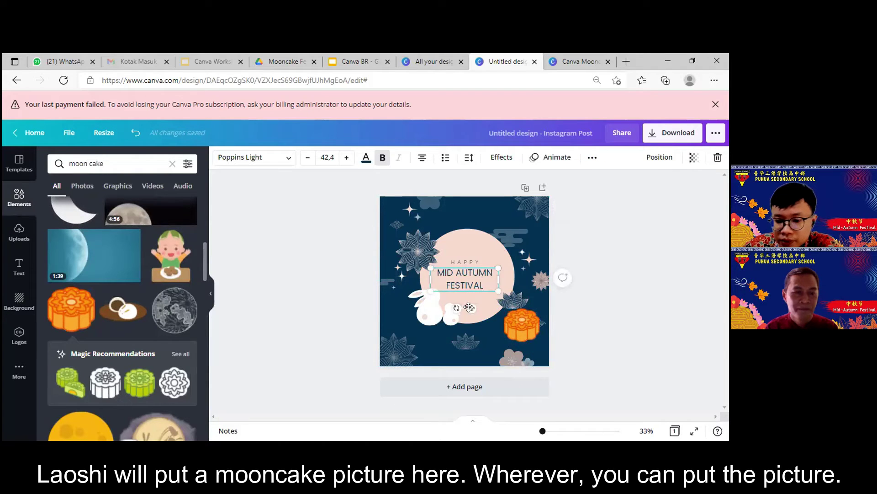
key("Delete")
left_click(465, 261)
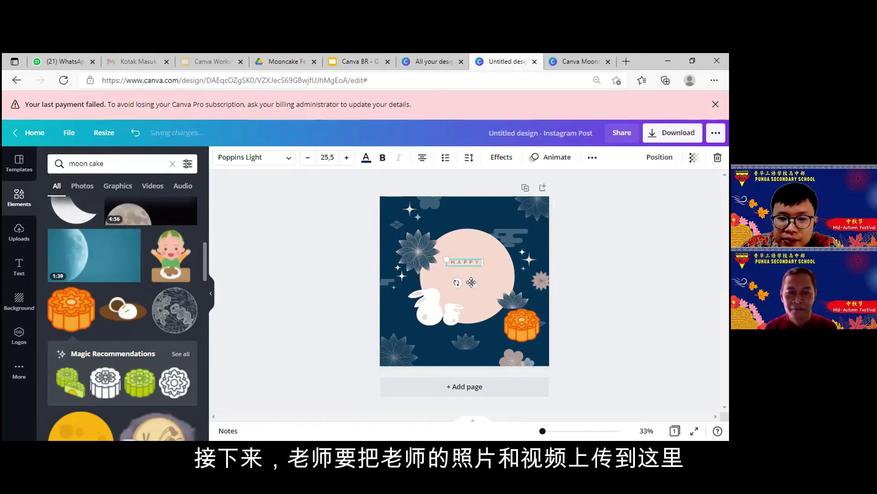
key("Delete")
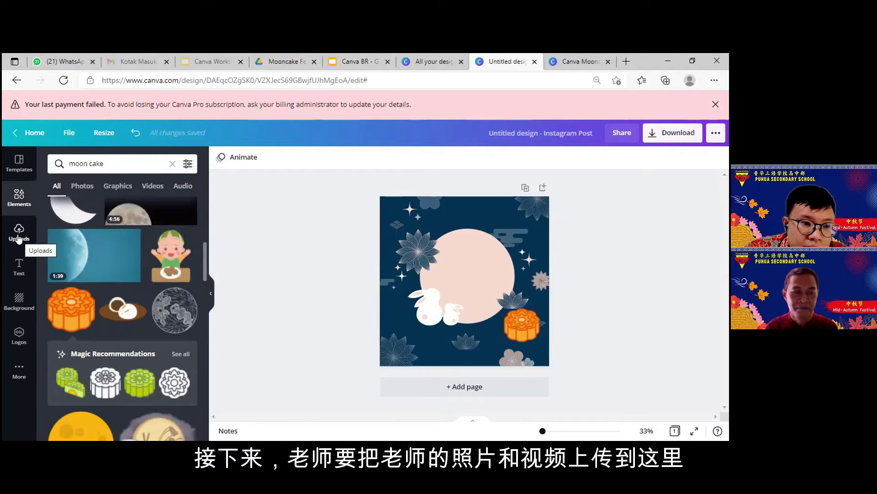
Upload the photo "WhatsApp Image 2021-07-12 at 11.40.07" from the Mooncake folder to the media uploads
left_click(18, 239)
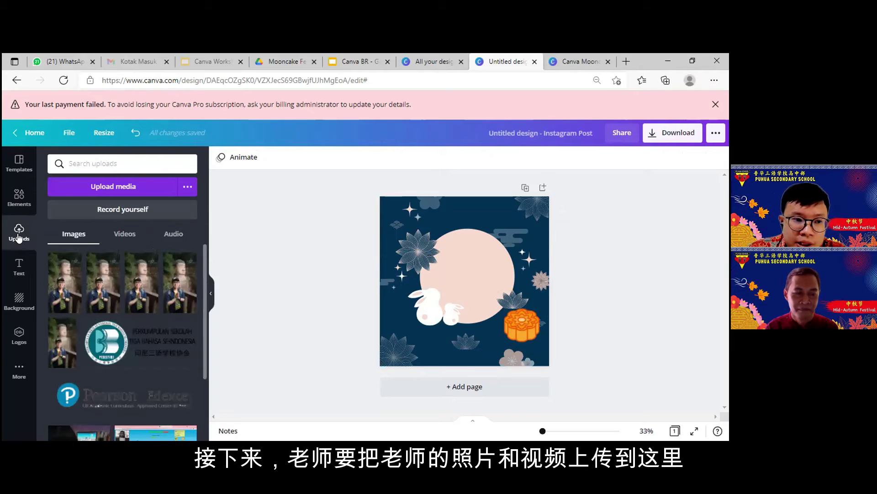
left_click(136, 189)
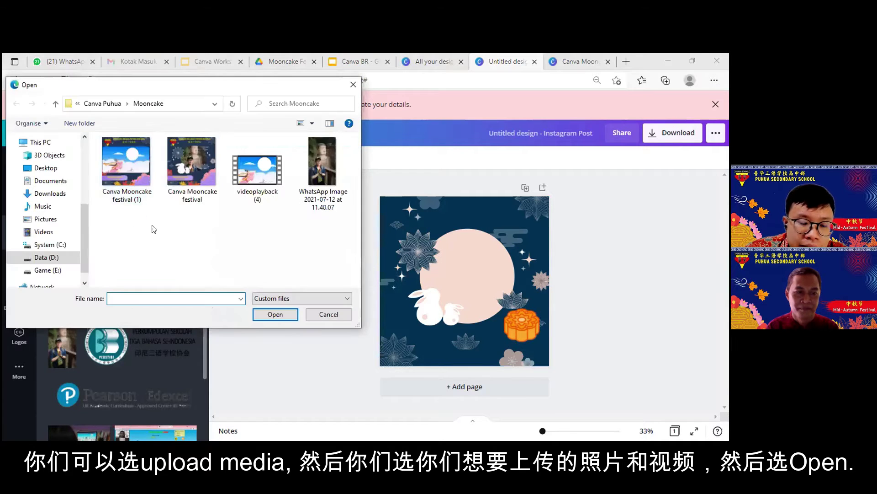
left_click(320, 194)
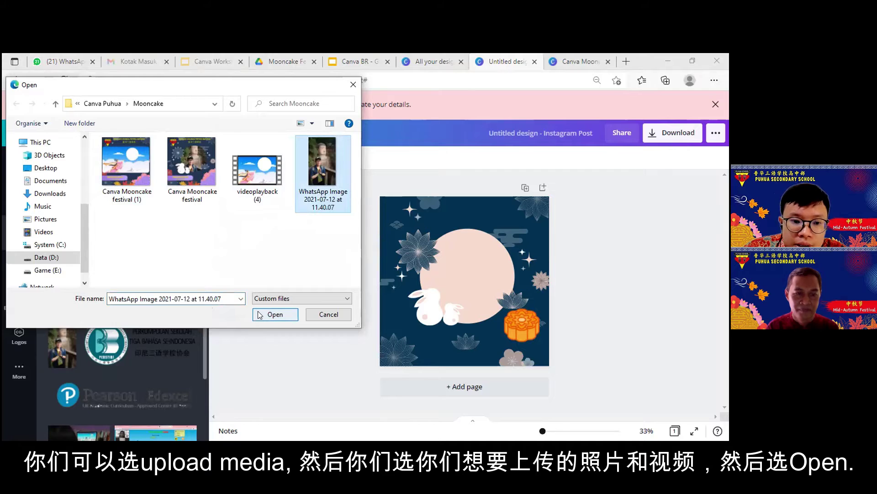
left_click(275, 314)
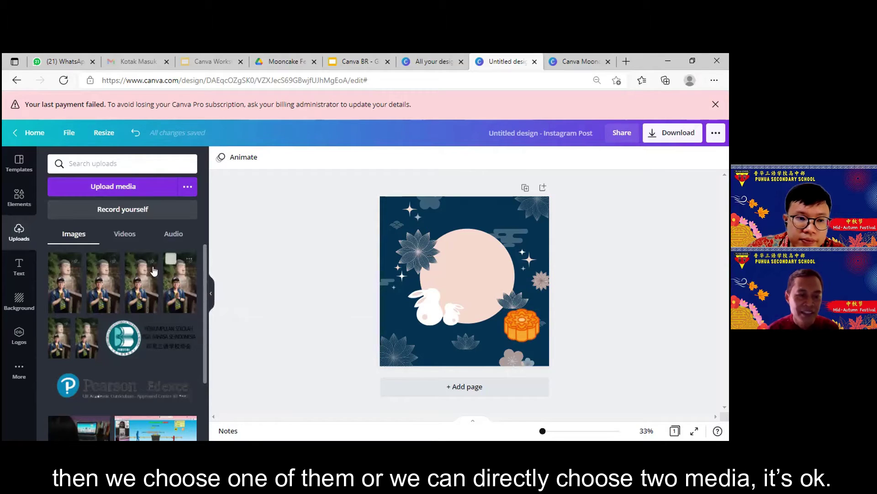
Add a body text box and move it to the top edge of the design, above the moon circle
left_click(19, 269)
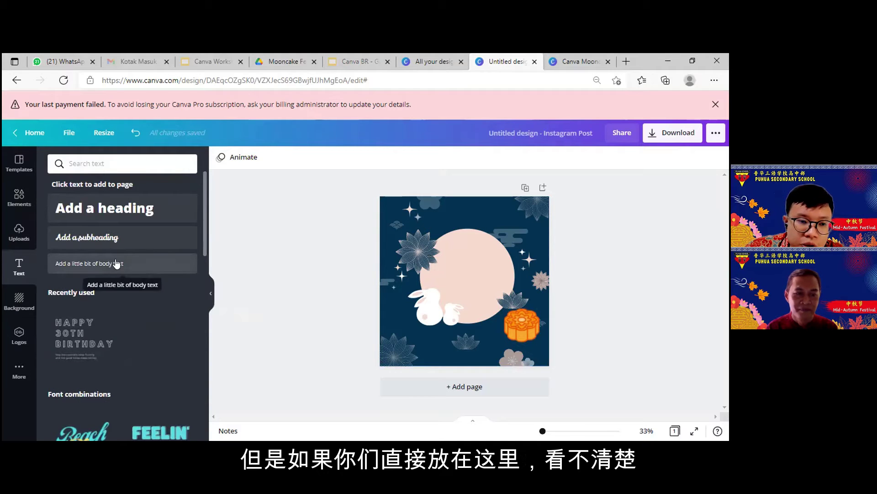
left_click(116, 264)
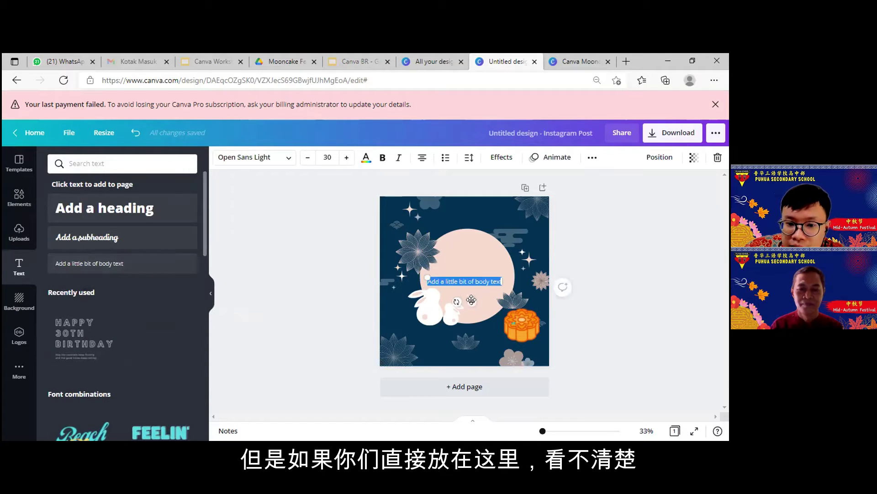
left_click_drag(471, 300, 479, 223)
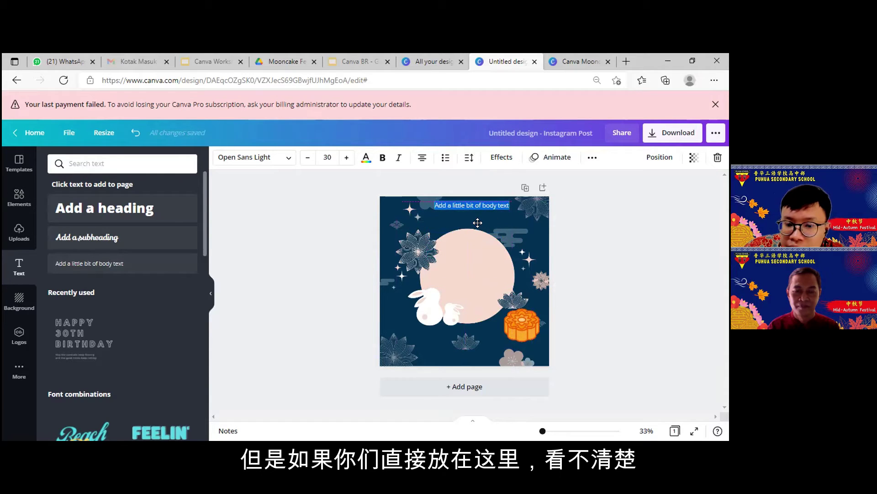
left_click(530, 223)
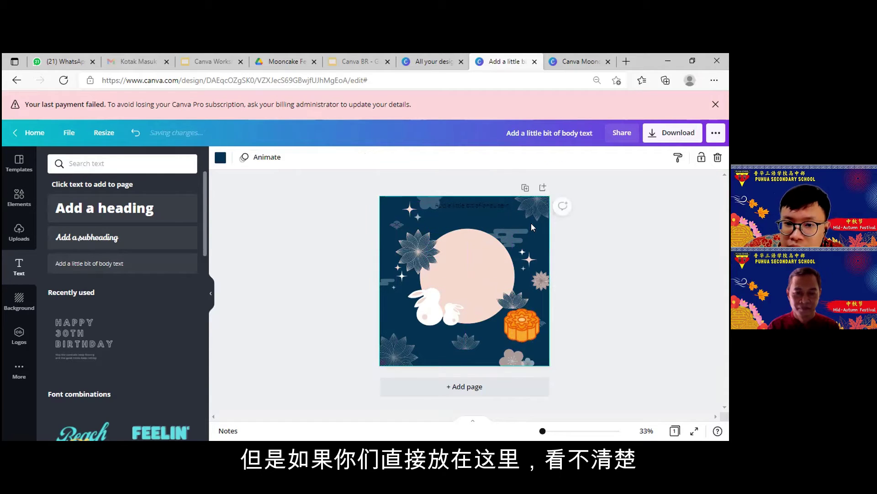
Change the color of the body text at the top of the design to custom yellow #FFED00
left_click(490, 203)
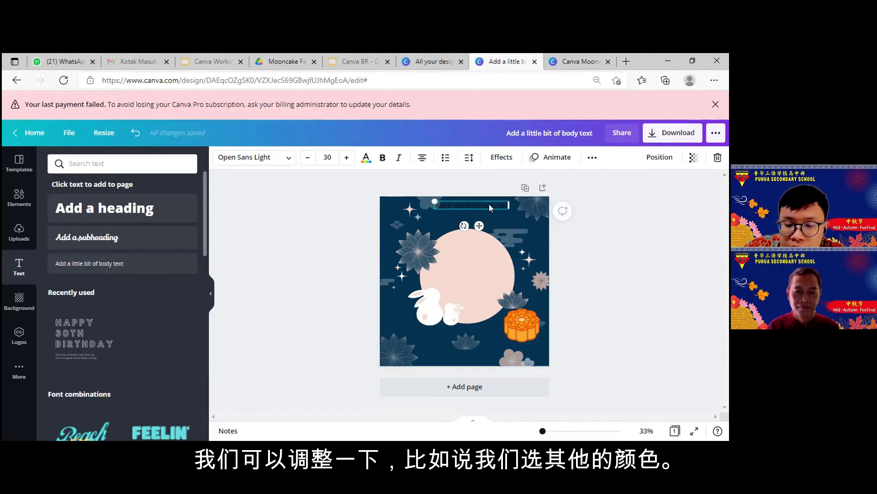
left_click(365, 159)
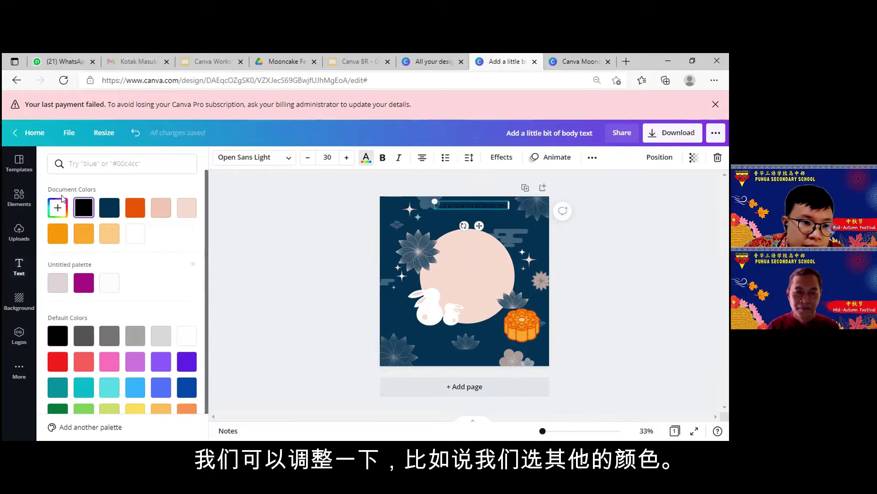
left_click(48, 210)
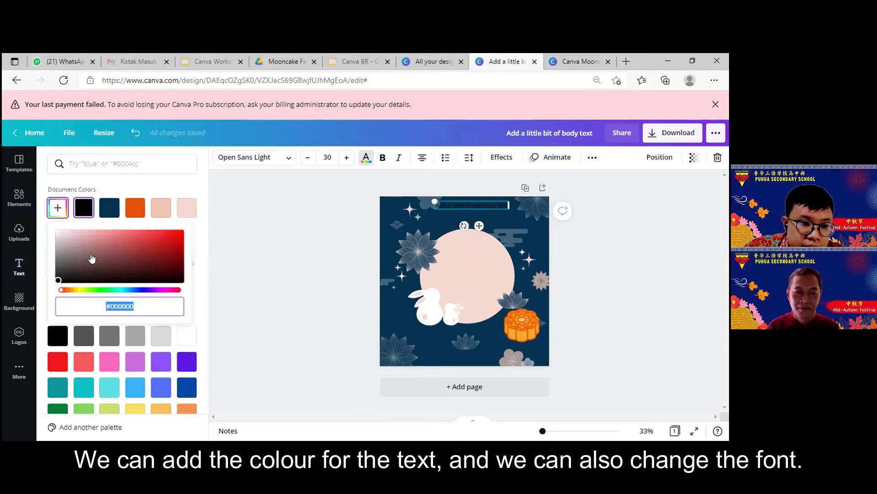
left_click(75, 293)
left_click_drag(75, 293, 79, 291)
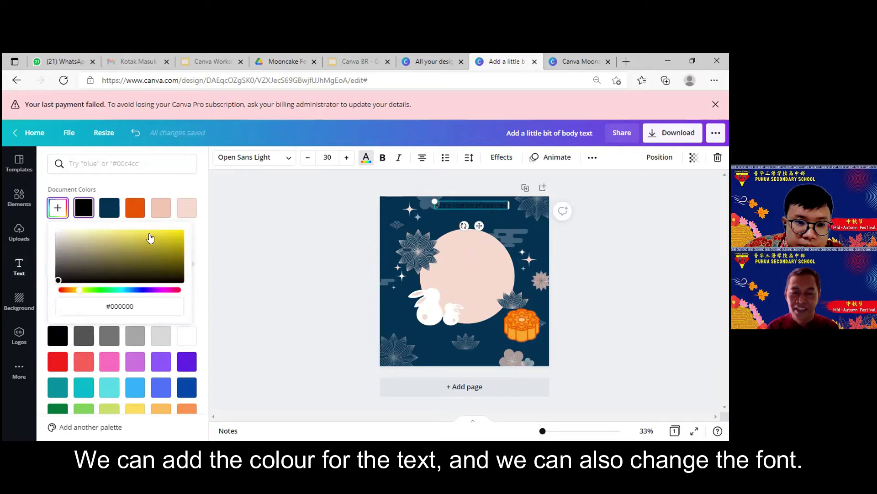
left_click_drag(150, 238, 184, 229)
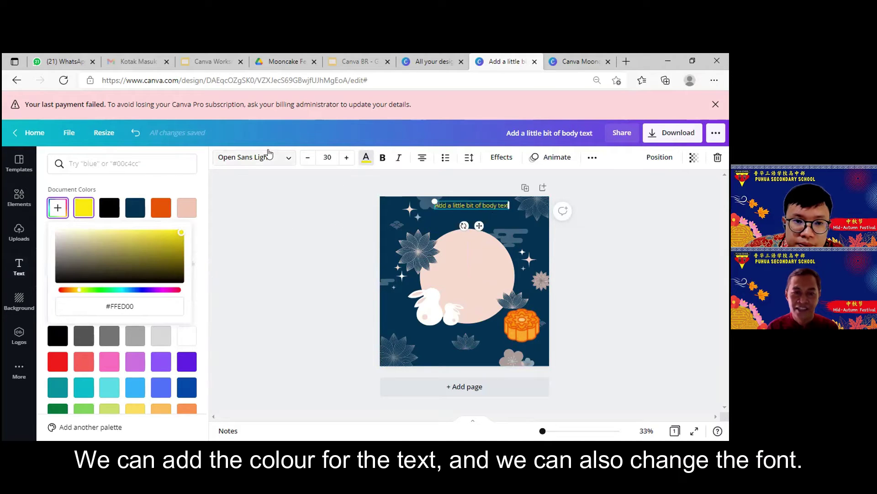
Set the body text's font to Bernoru Condensed and its font size to 35
left_click(287, 157)
left_click(287, 156)
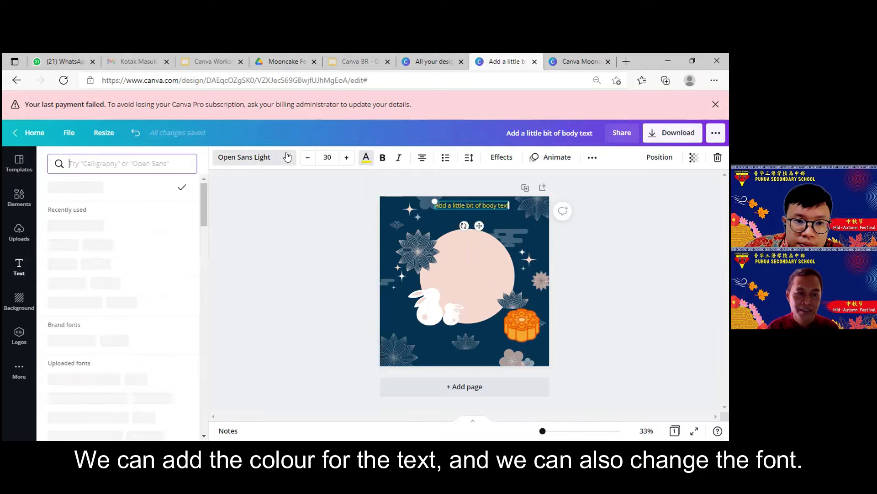
left_click(146, 224)
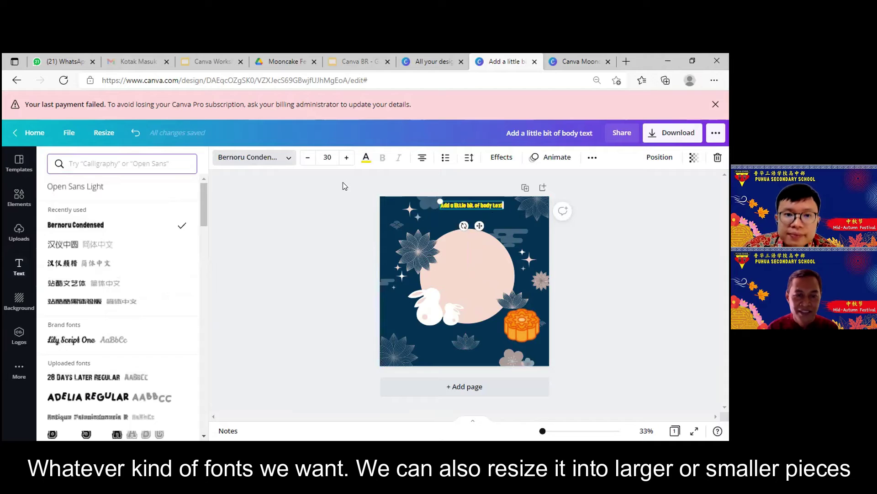
left_click(345, 158)
left_click(344, 157)
left_click(344, 157)
left_click(345, 158)
left_click(344, 158)
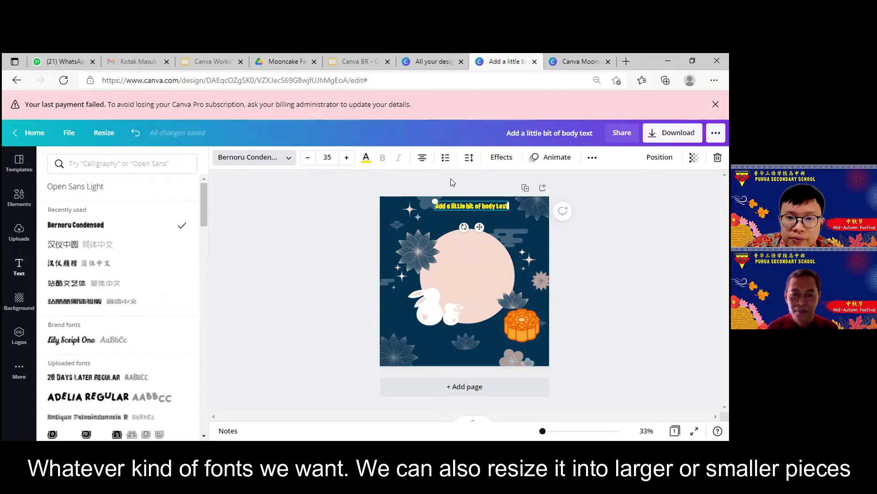
Increase the letter spacing of the yellow body text at the top of the design to 173
left_click(470, 158)
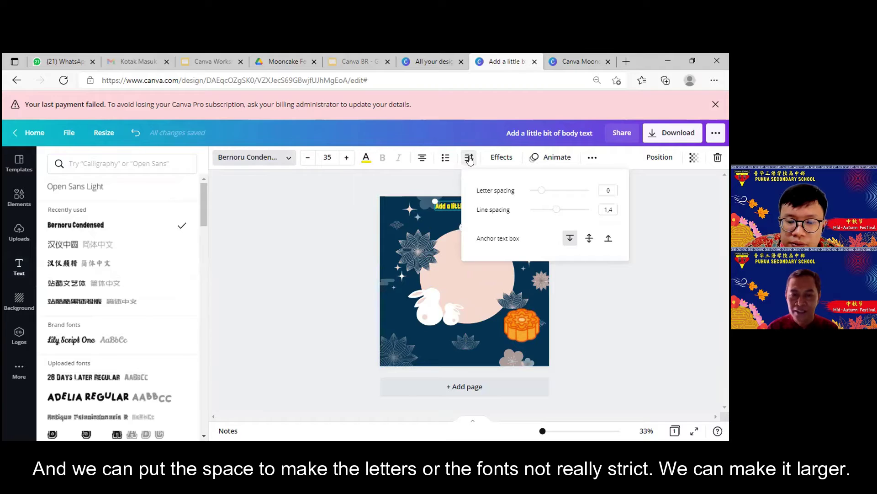
left_click(542, 191)
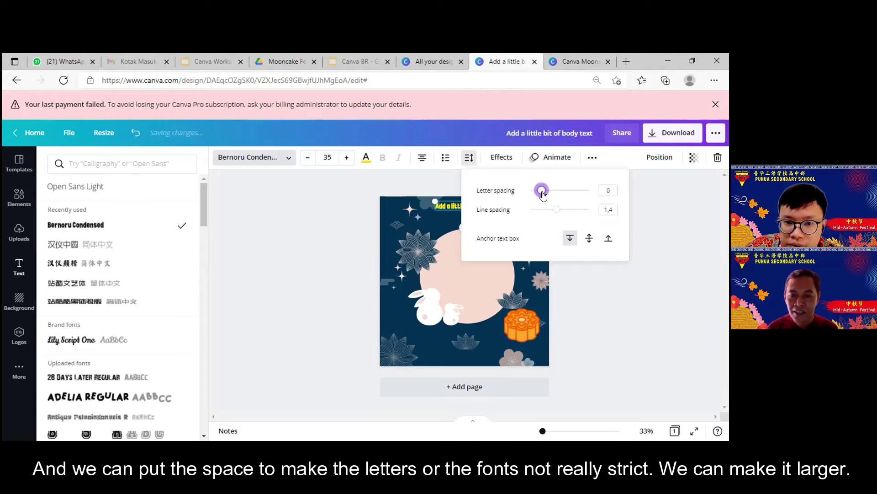
left_click_drag(543, 194, 552, 192)
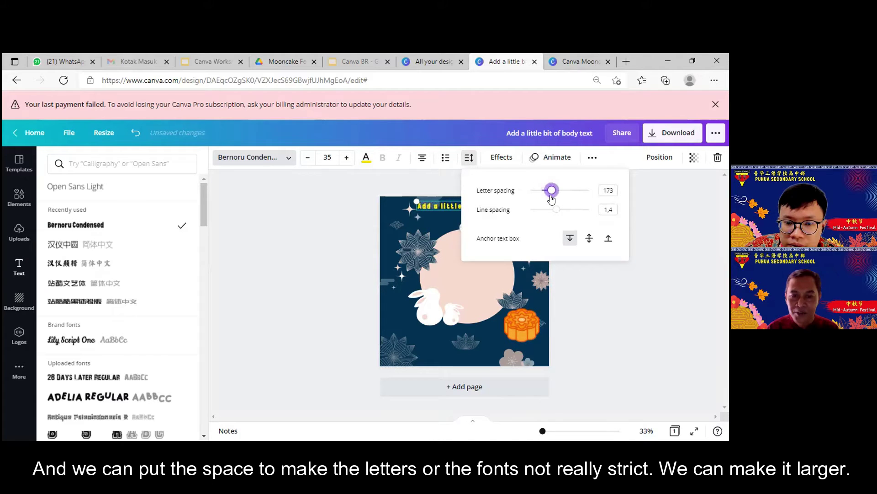
left_click(436, 216)
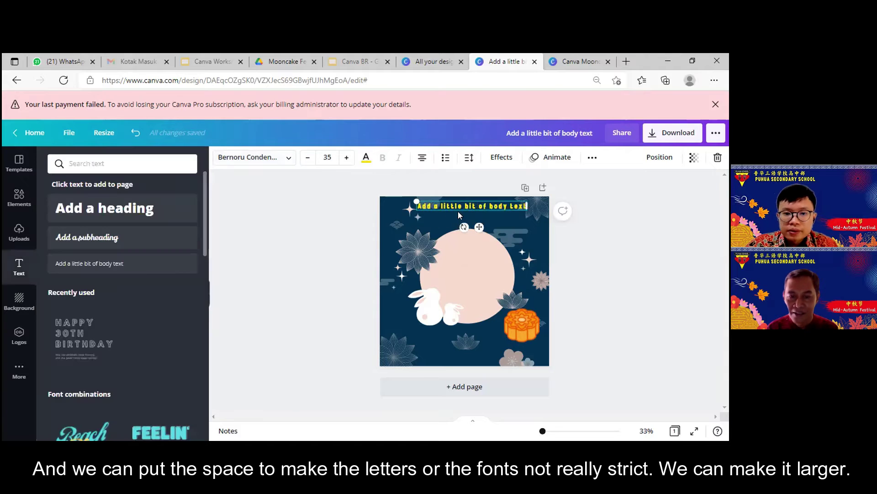
Replace the yellow placeholder text at the top of the design with "SEKOLAH 3 BAHASA PUTERA HARAPAN"
double_click(468, 204)
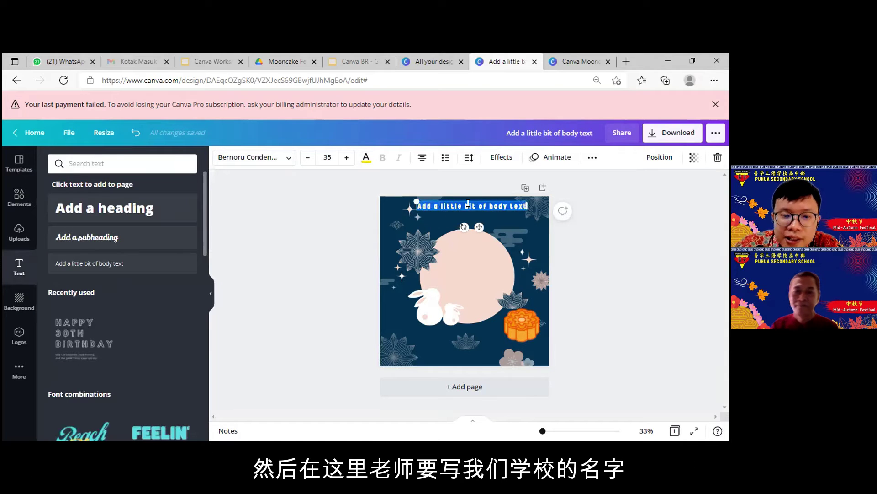
key("BackSpace")
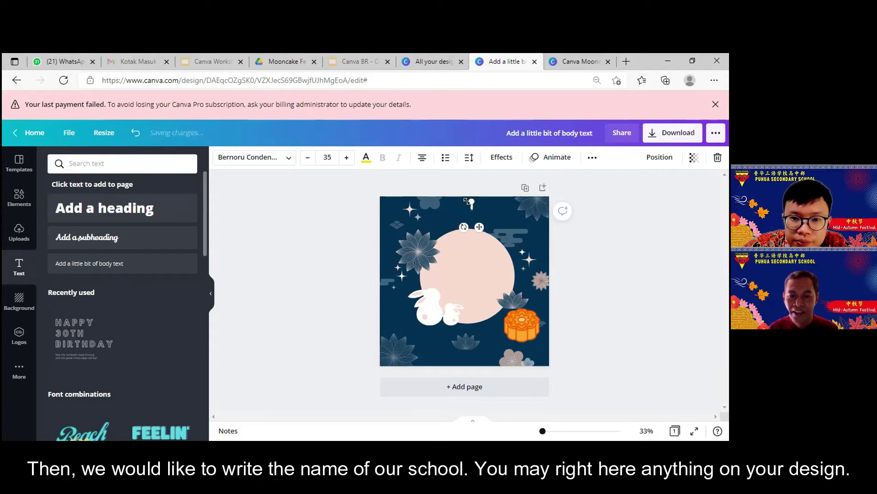
type("SEKOLAH J")
type(" BA")
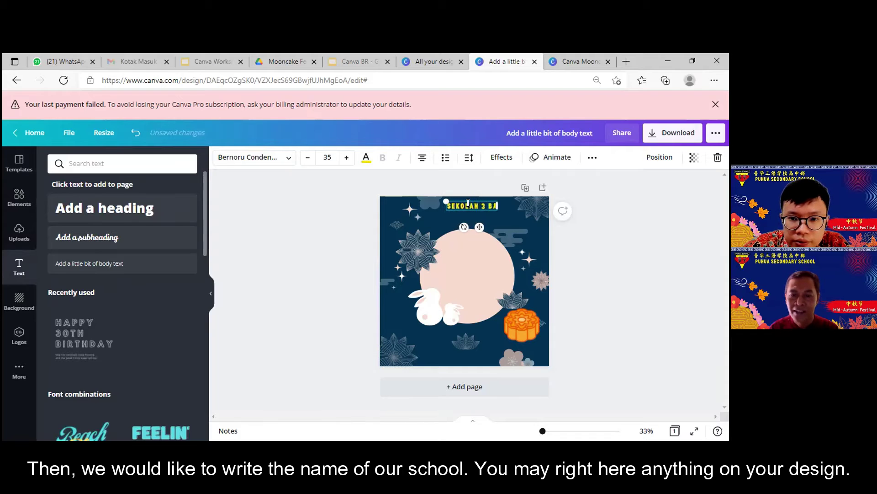
type("HASA PUTERA HARPA")
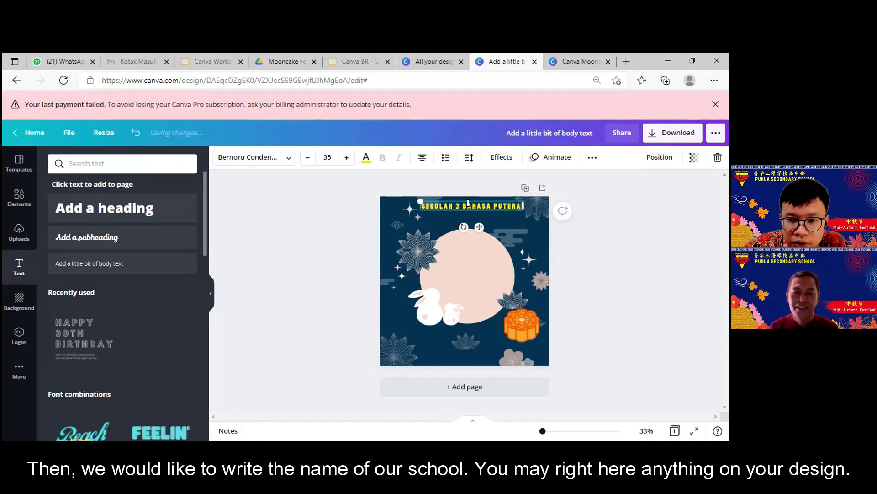
type("APAN")
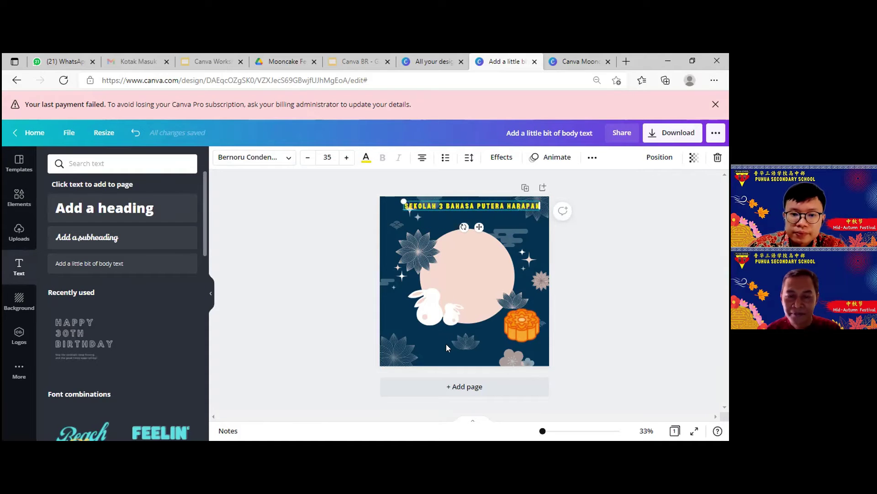
left_click(433, 342)
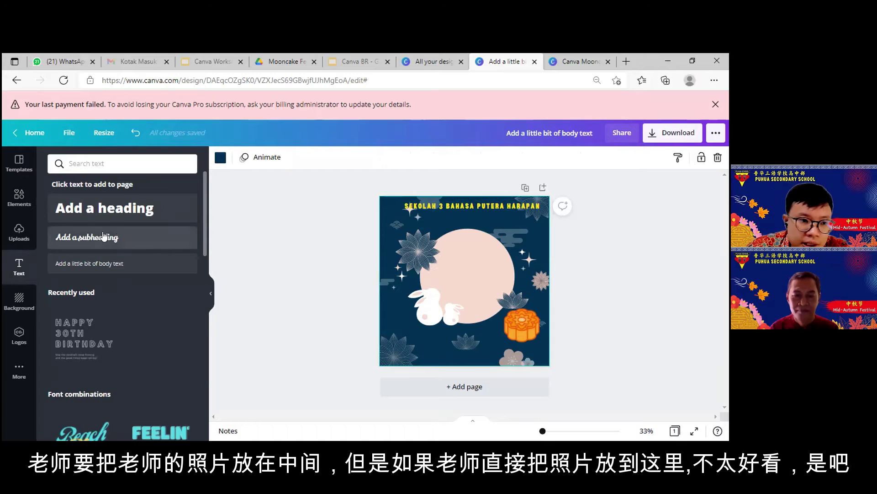
left_click(10, 233)
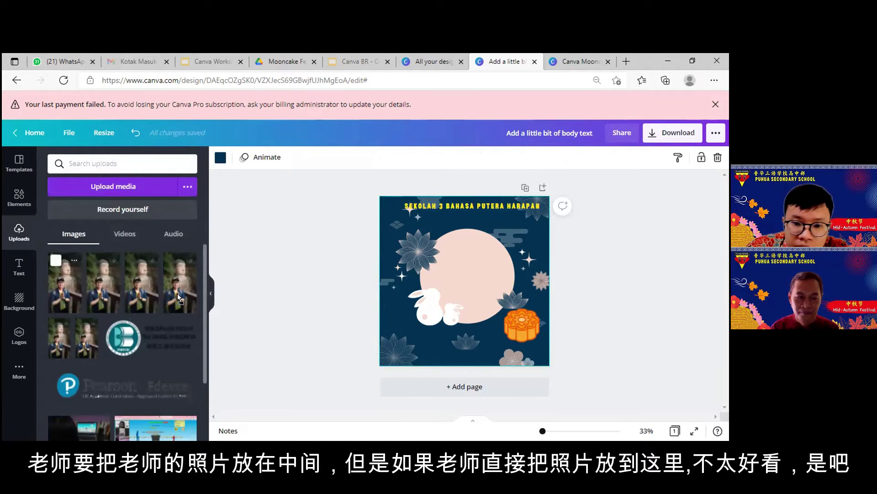
left_click_drag(444, 302, 482, 284)
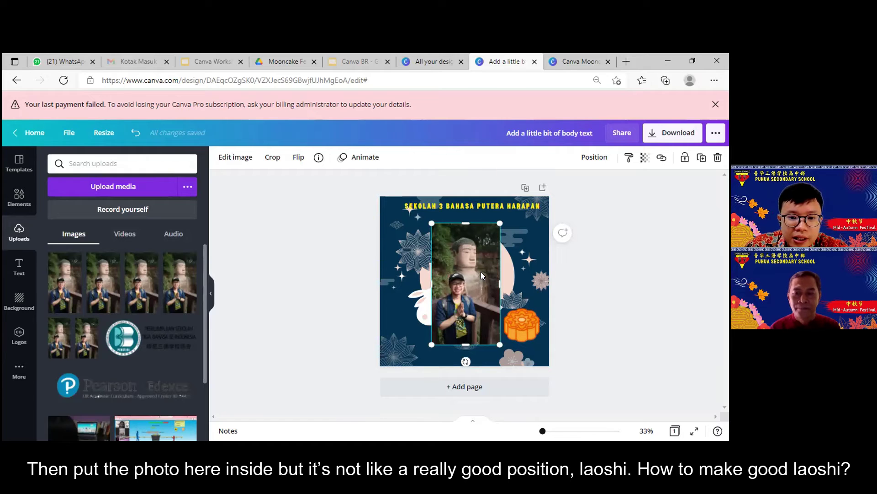
key("Delete")
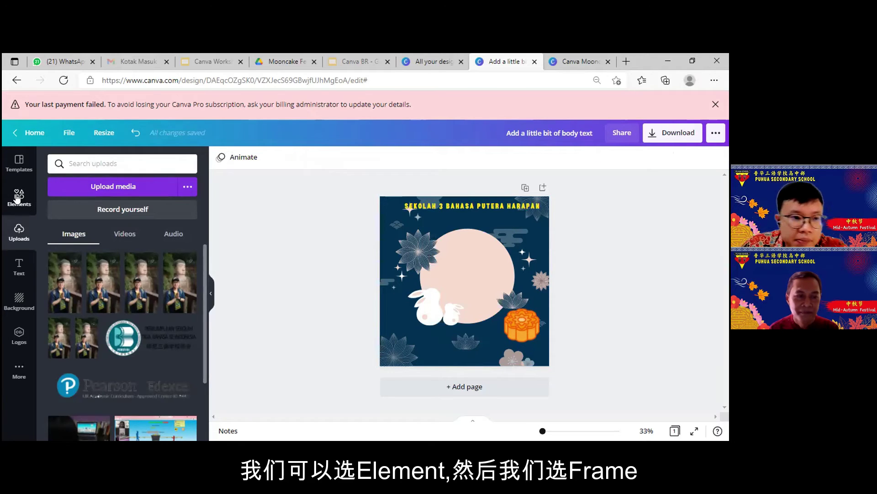
Delete the pink moon circle from the center of the design
left_click(16, 198)
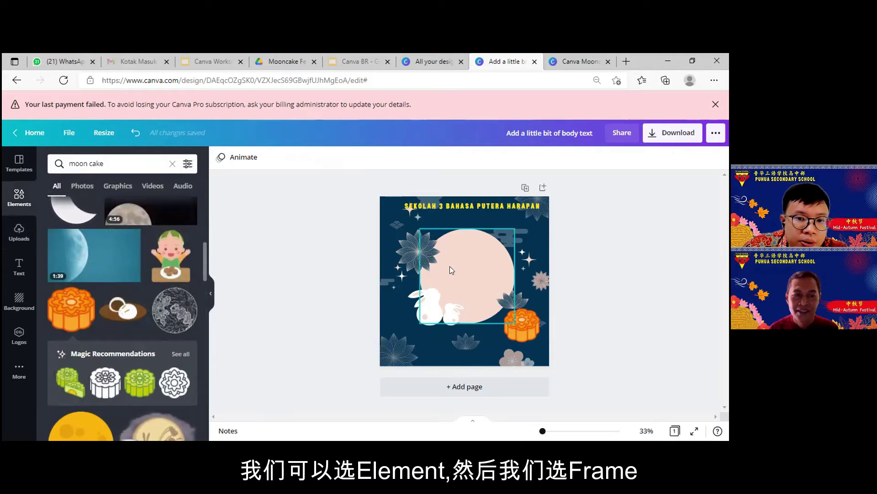
left_click(453, 269)
key("Delete")
Search the elements for "Frame" and place a circular frame in the center of the design, where the moon was
left_click(144, 163)
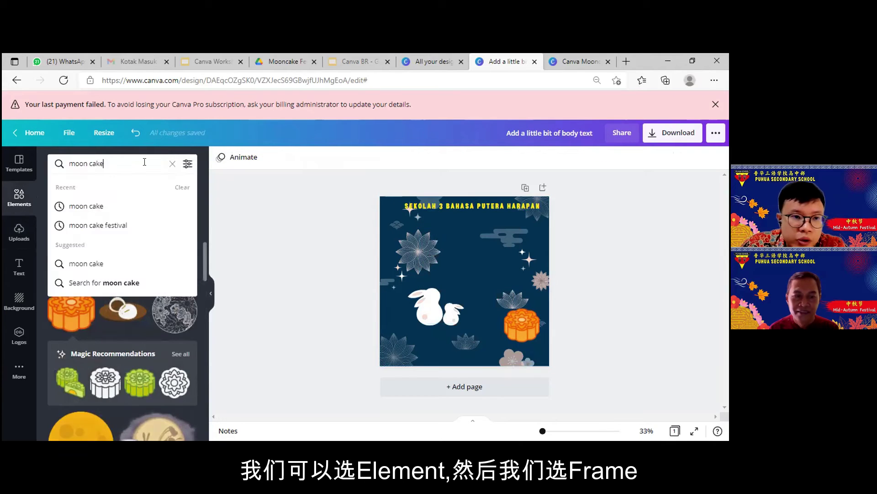
left_click_drag(145, 163, 68, 164)
type("FRA")
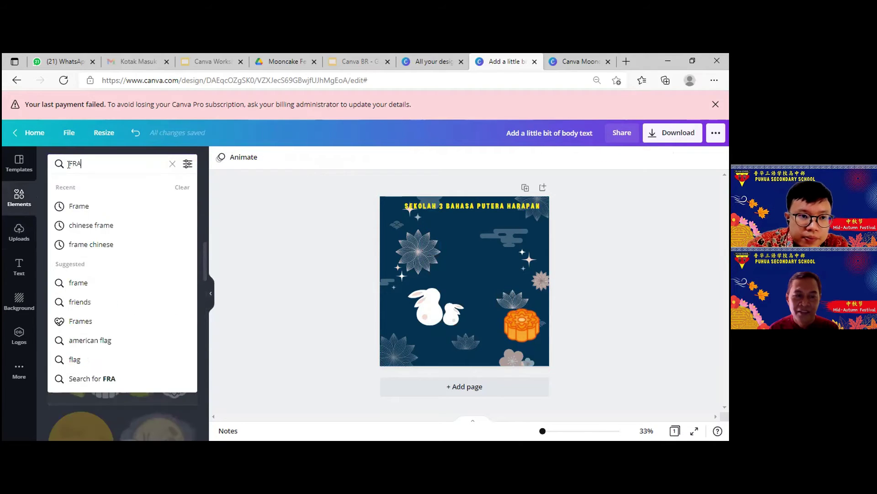
type("ME")
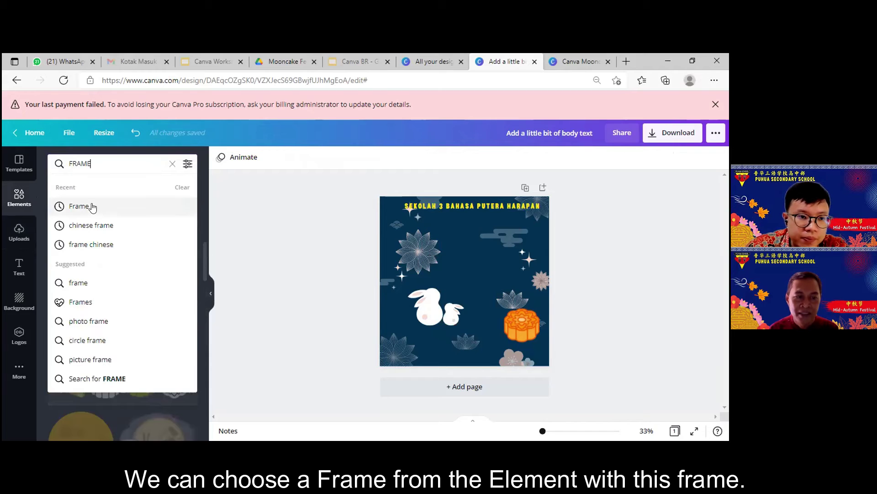
left_click(91, 207)
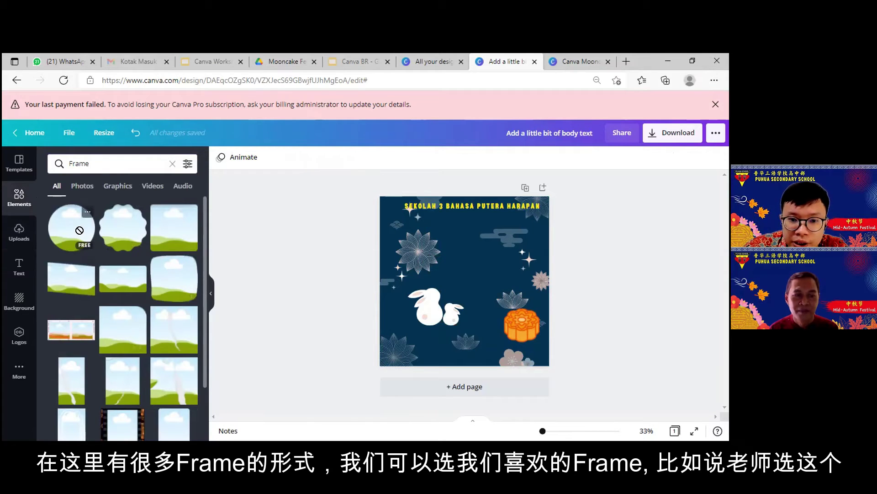
left_click_drag(79, 230, 454, 251)
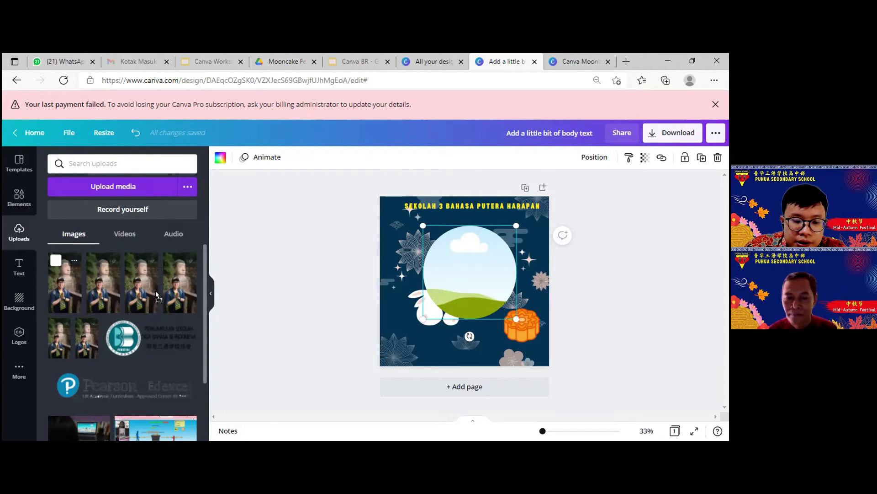
Fill the circular frame with the uploaded portrait photo, keeping the face inside the circle
left_click_drag(465, 268, 471, 252)
double_click(470, 264)
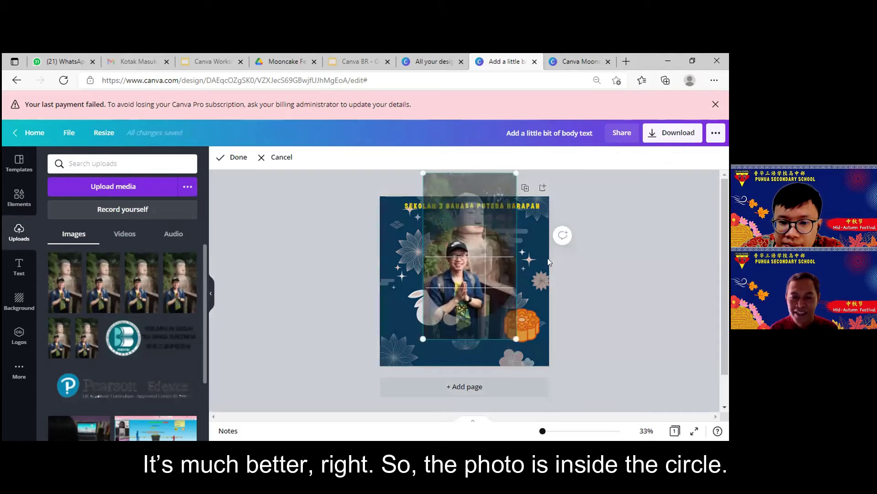
left_click(579, 273)
left_click(580, 273)
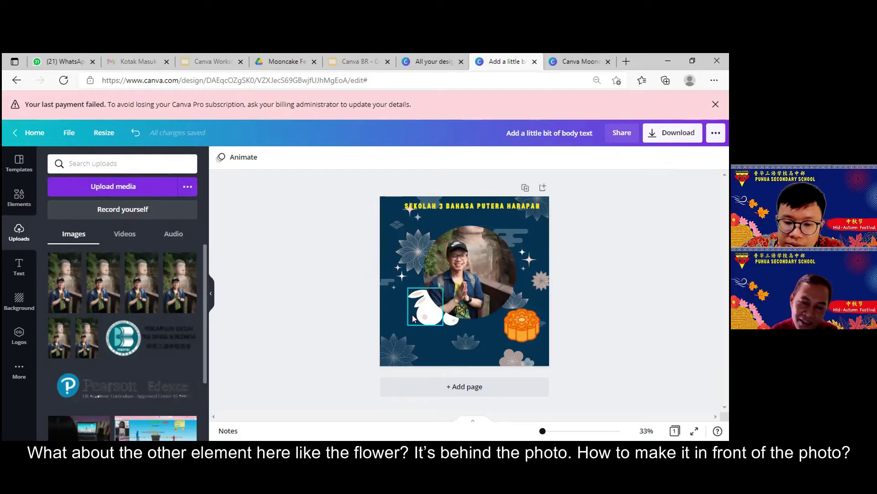
Send the circular photo frame to the back so the rabbits and flowers sit in front of it
left_click(448, 325)
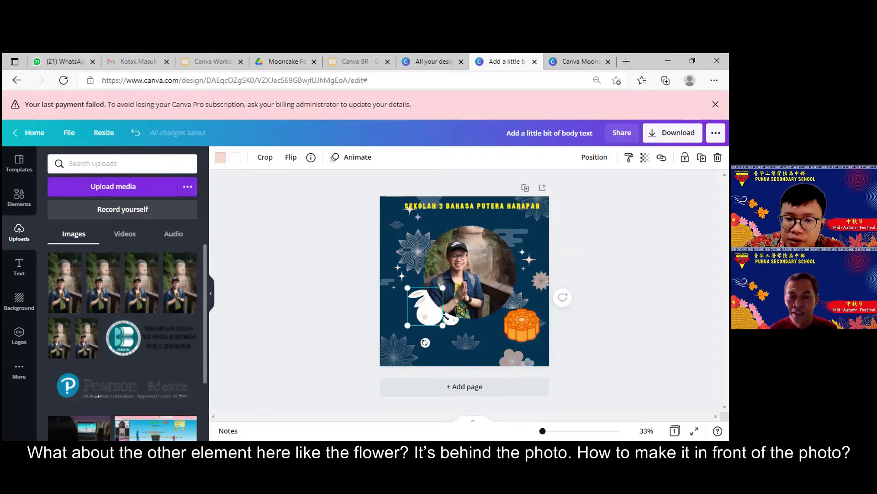
left_click(470, 275)
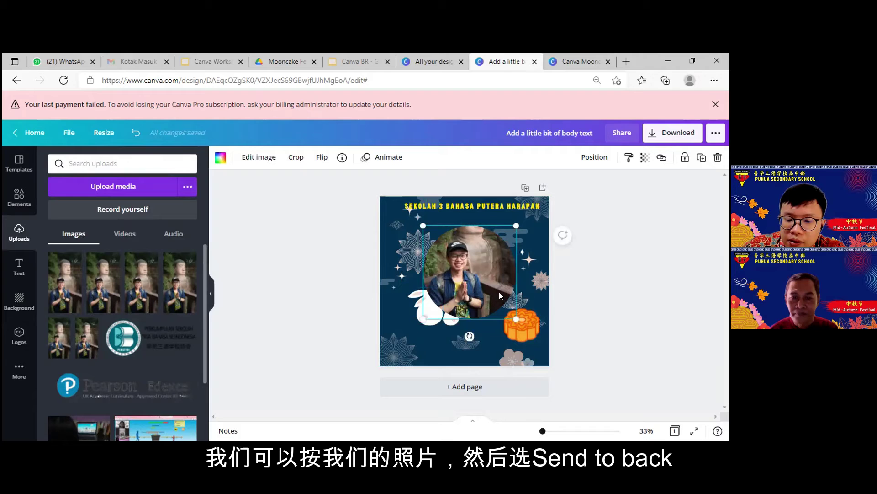
right_click(454, 258)
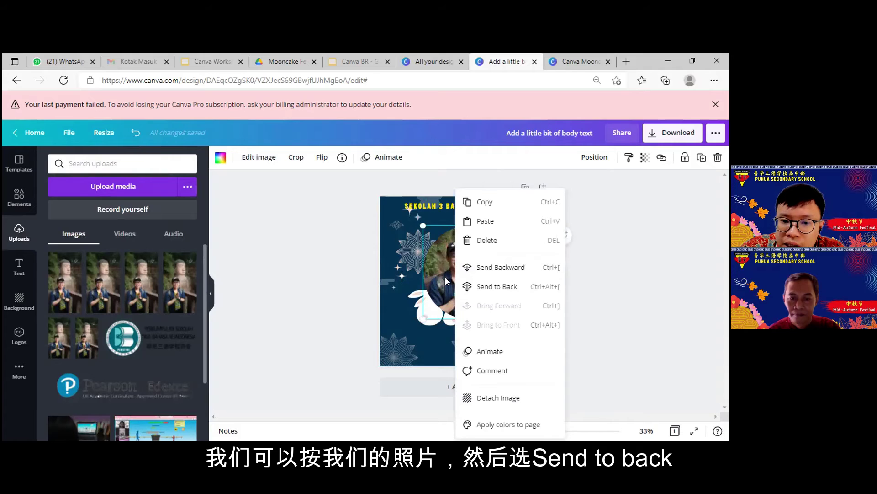
left_click(488, 287)
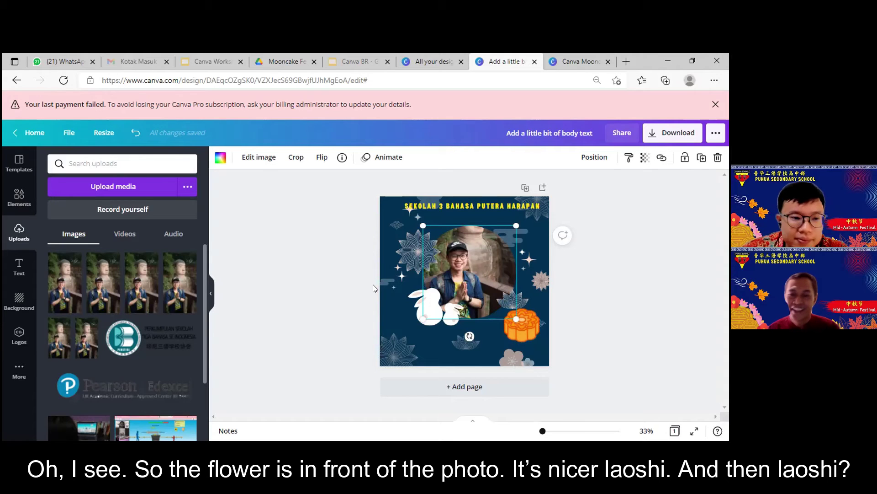
Add another body text box and move it below the rabbits, beside the mooncake
left_click(17, 266)
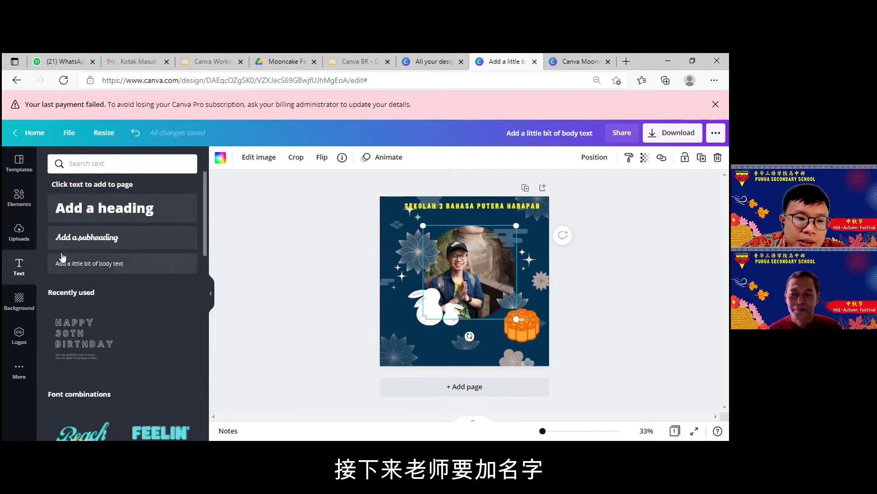
left_click(85, 266)
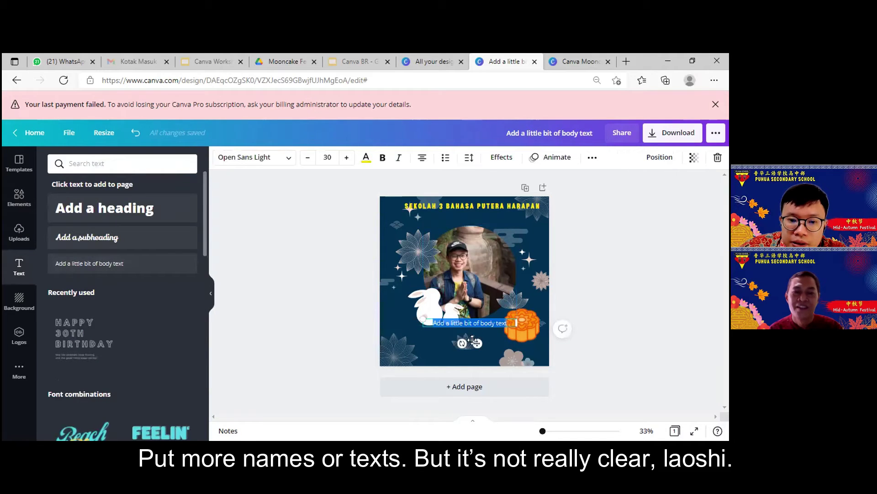
left_click_drag(460, 347, 446, 336)
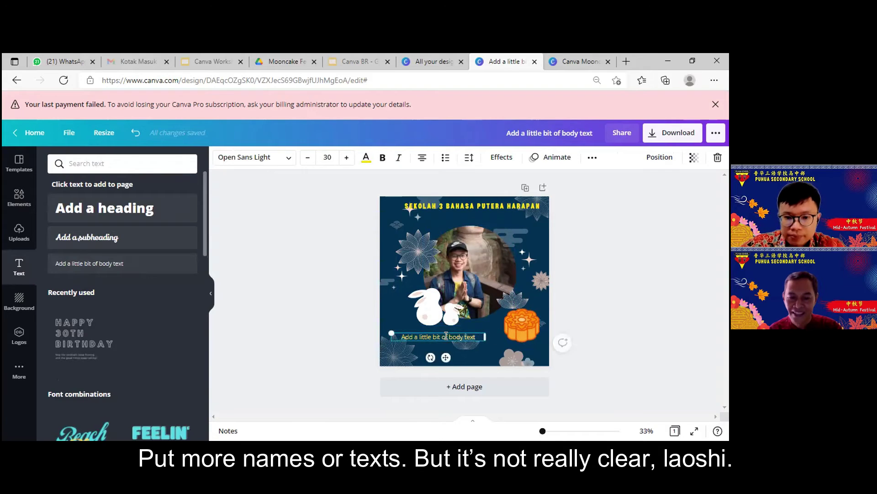
Replace the placeholder in the text box below the rabbits with "HAPPY AUTUMN FESTIVAL"
double_click(446, 336)
key("BackSpace")
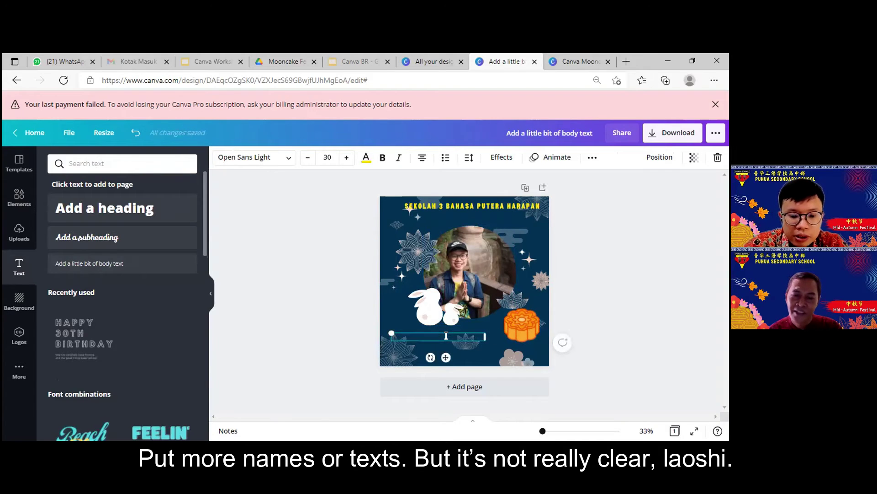
type("HA")
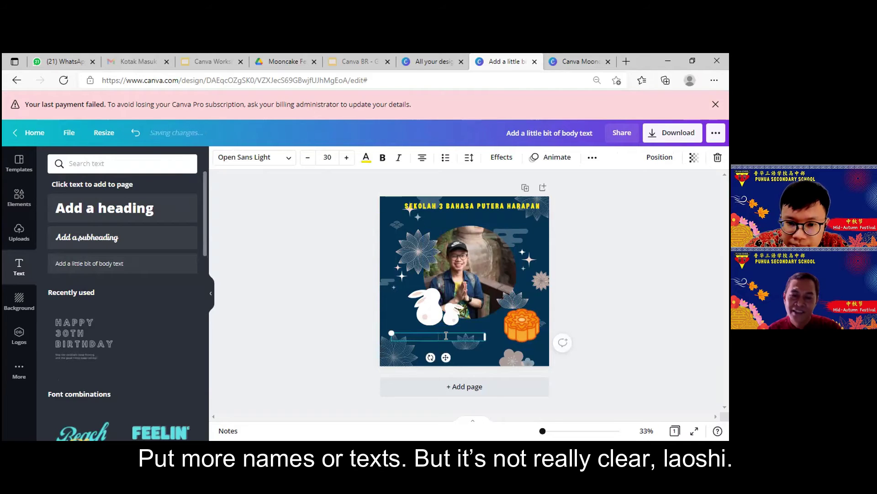
type("PPY")
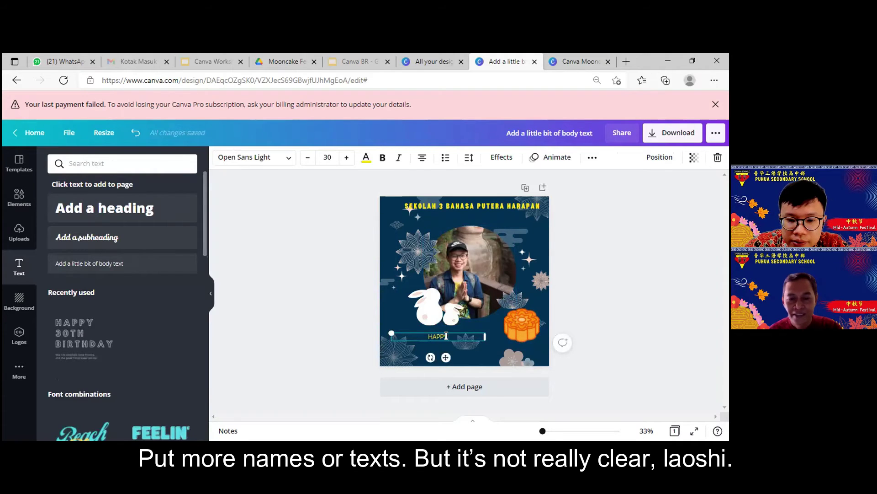
type(" AUTUMN FE")
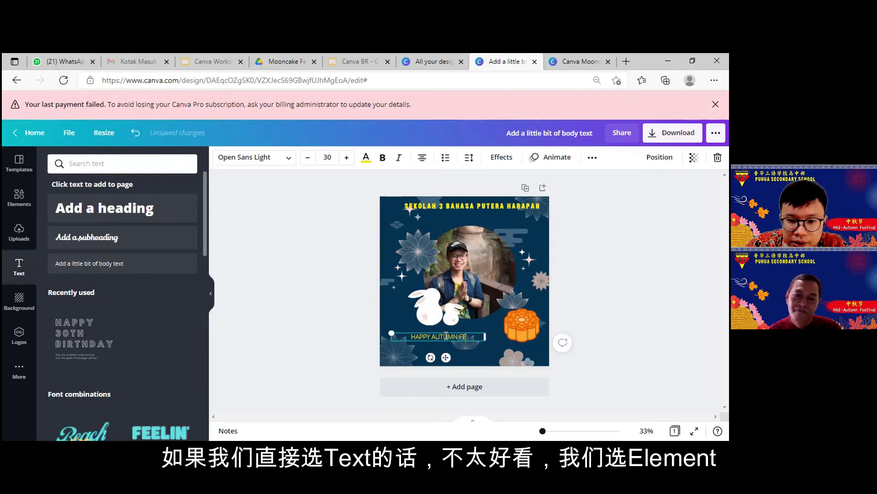
type("STIVAL")
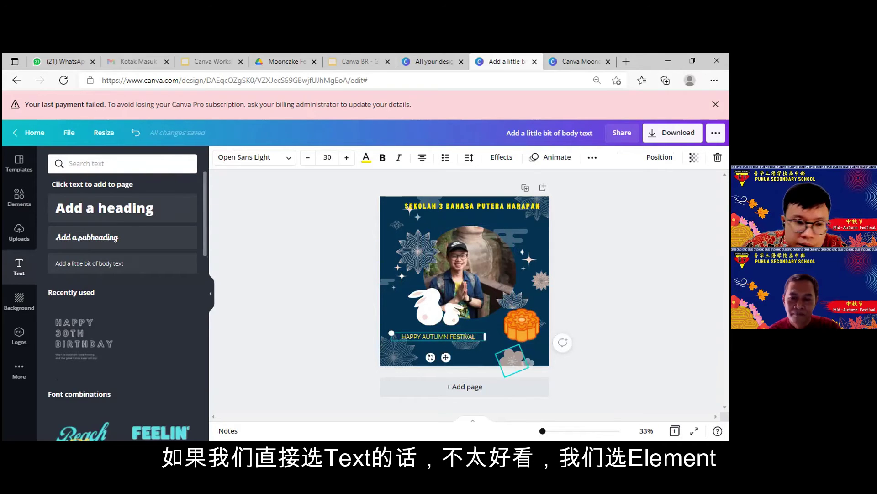
Shift the "HAPPY AUTUMN FESTIVAL" text slightly toward the left edge of the post, below the rabbits
left_click(497, 355)
left_click(441, 335)
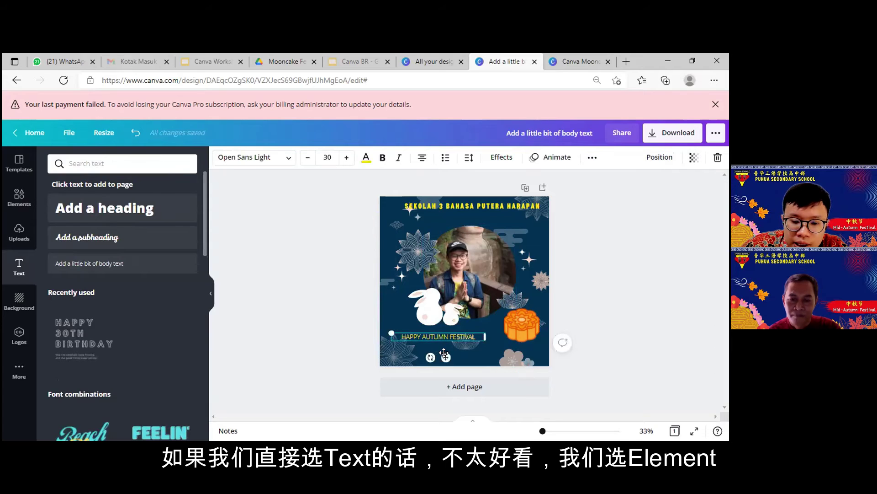
left_click_drag(446, 356, 449, 354)
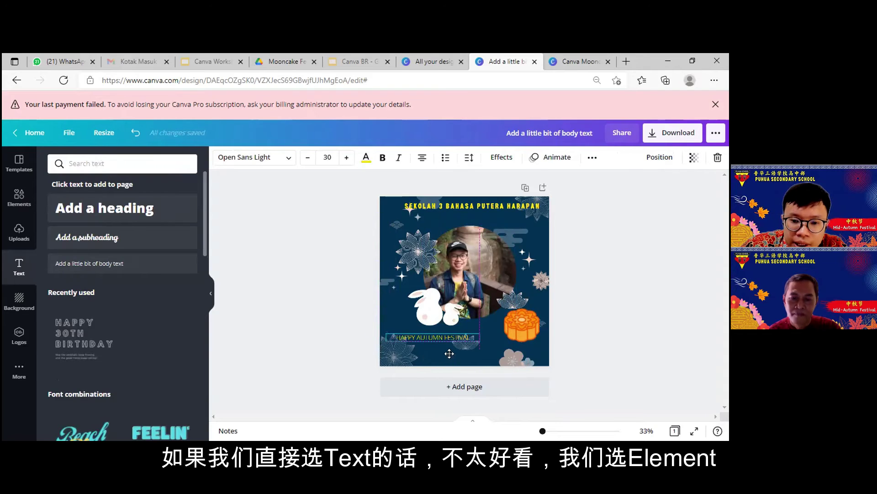
left_click(491, 345)
Add the recently used pink gradient brush stroke element and place it behind the "HAPPY AUTUMN FESTIVAL" text
left_click(17, 205)
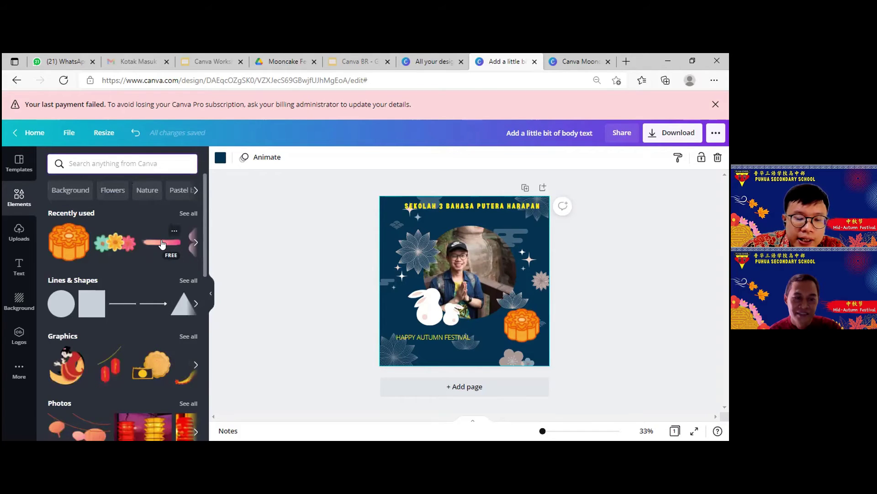
left_click_drag(162, 240, 301, 302)
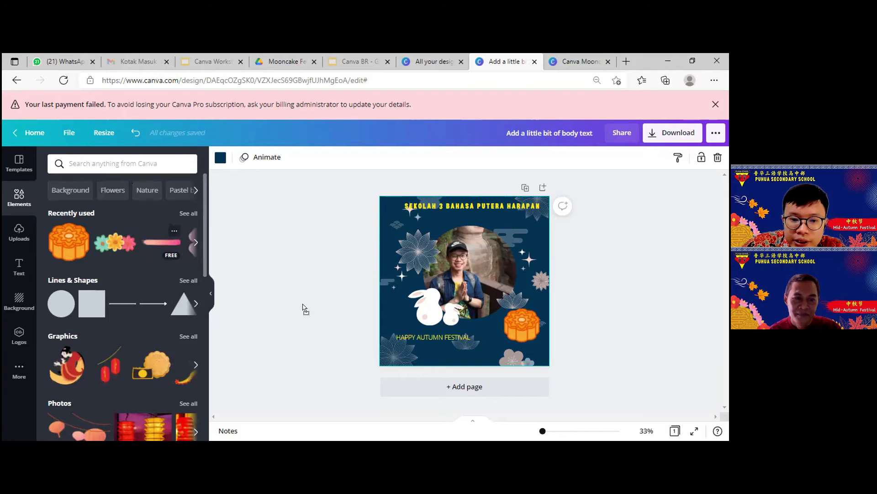
mouse_move(424, 343)
left_mouse_down()
mouse_move(502, 354)
mouse_move(496, 358)
mouse_move(512, 350)
mouse_move(463, 342)
left_mouse_up()
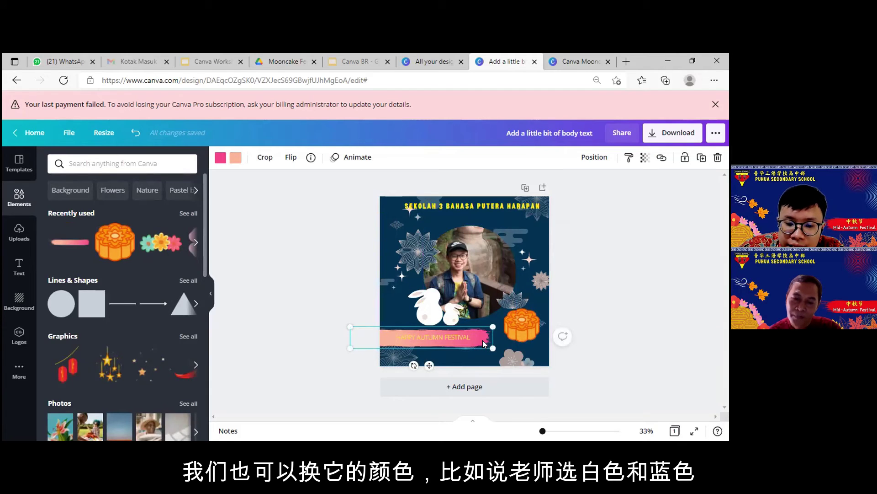
Recolour the brush stroke's gradient, replacing pink with white and peach with light turquoise
left_click(220, 158)
left_click(102, 285)
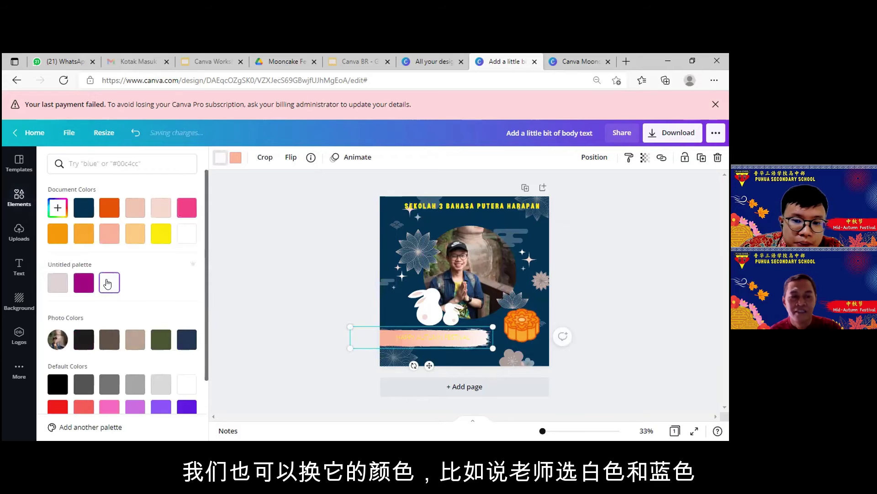
left_click(235, 157)
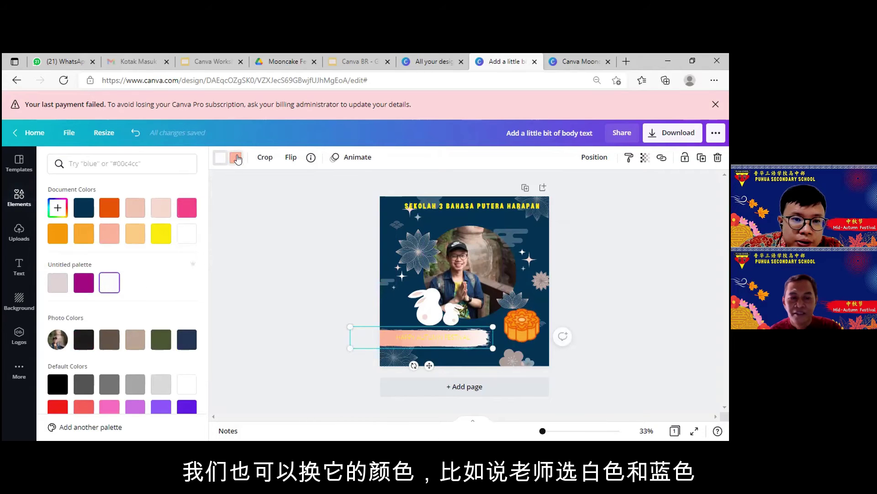
left_click(84, 284)
scroll(91, 284, "down", 2)
left_click(111, 358)
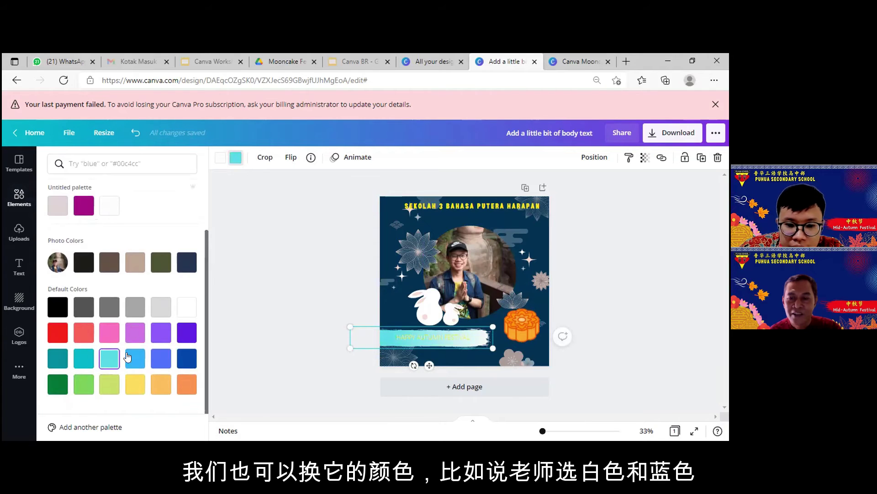
Make the "HAPPY AUTUMN FESTIVAL" text dark navy blue and bold
left_click(413, 335)
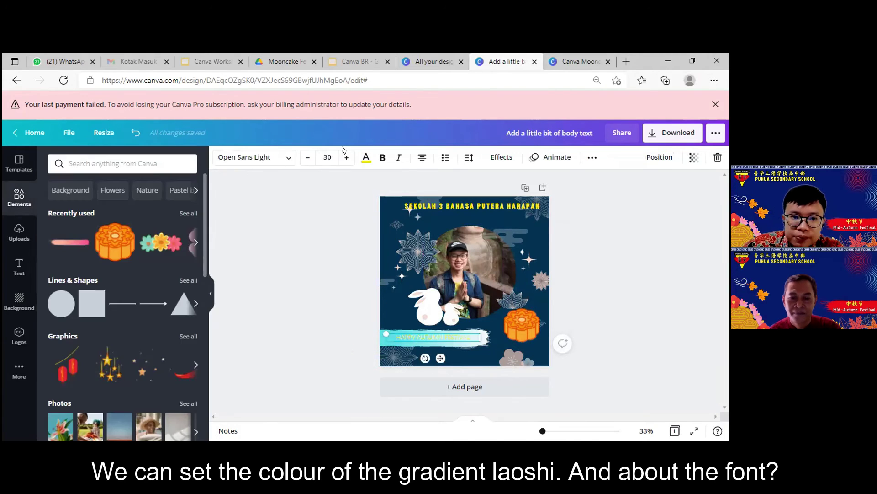
left_click(366, 157)
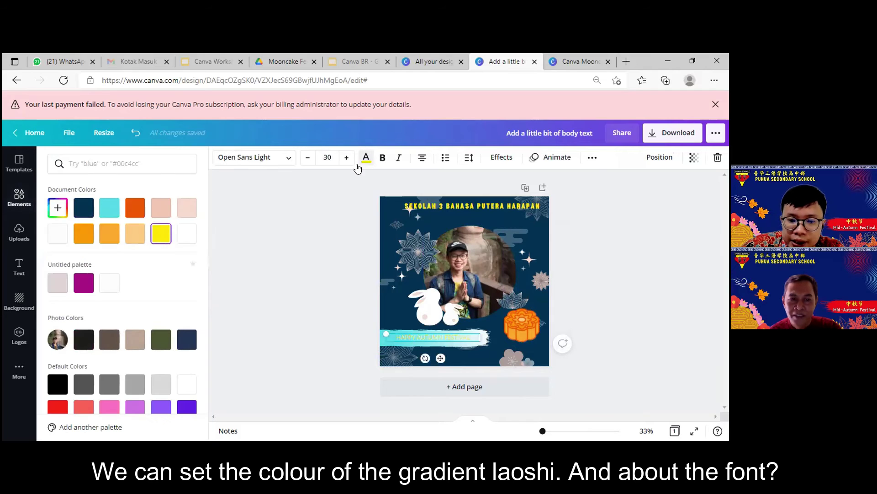
left_click(83, 208)
left_click(383, 158)
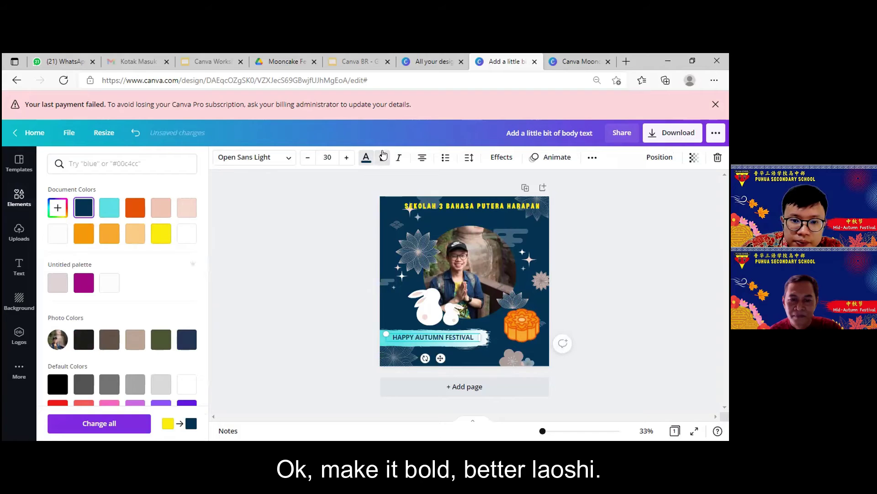
key("Escape")
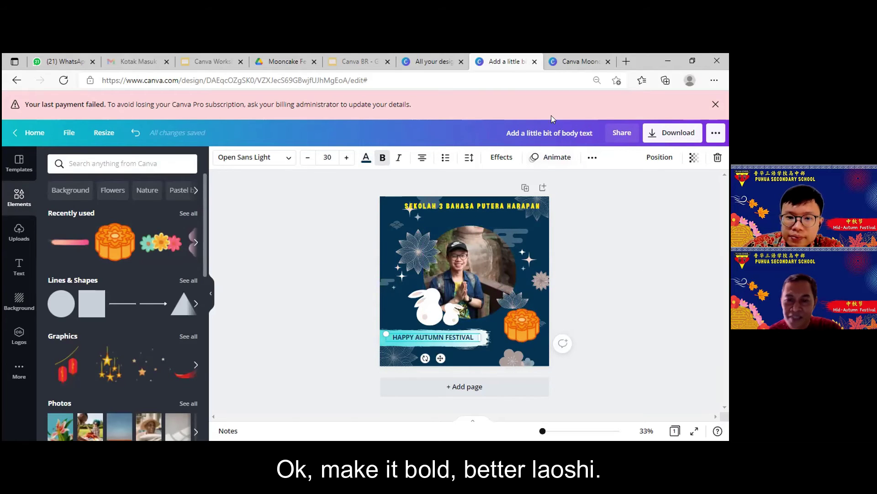
Switch to the "Canva Mooncake festival" design and add a new blank page after page 2
left_click(578, 60)
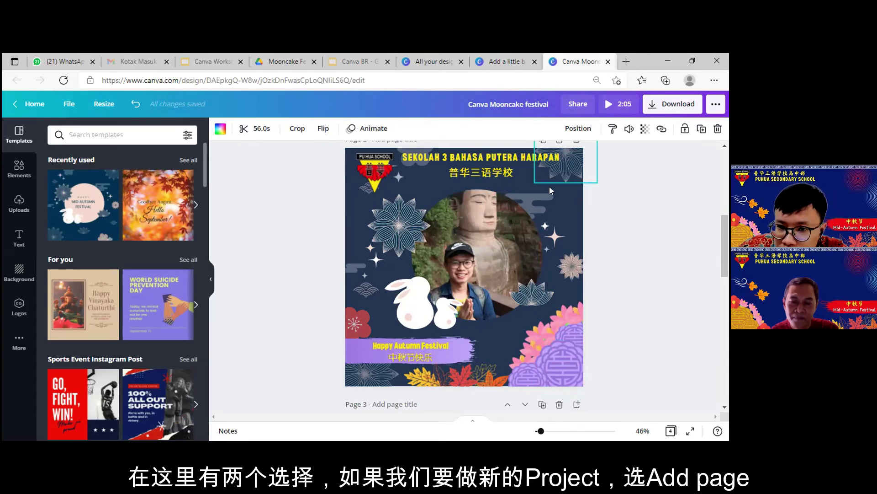
scroll(573, 179, "up", 2)
scroll(576, 183, "down", 1)
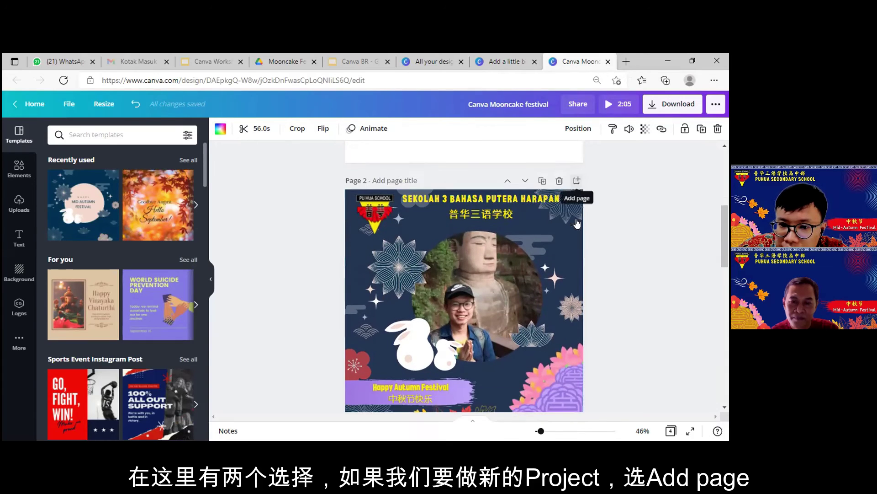
left_click(577, 180)
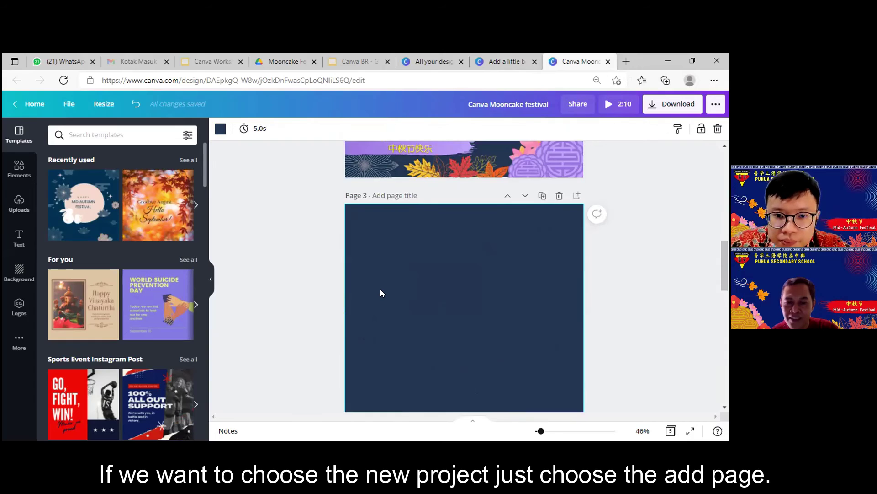
Duplicate page 2, the Happy Autumn Festival post with the circular photo
scroll(380, 290, "down", 1)
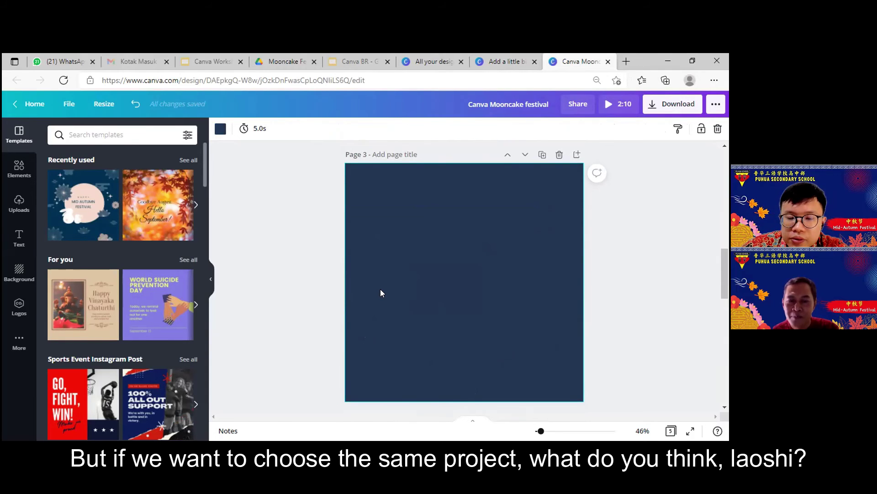
scroll(381, 292, "up", 4)
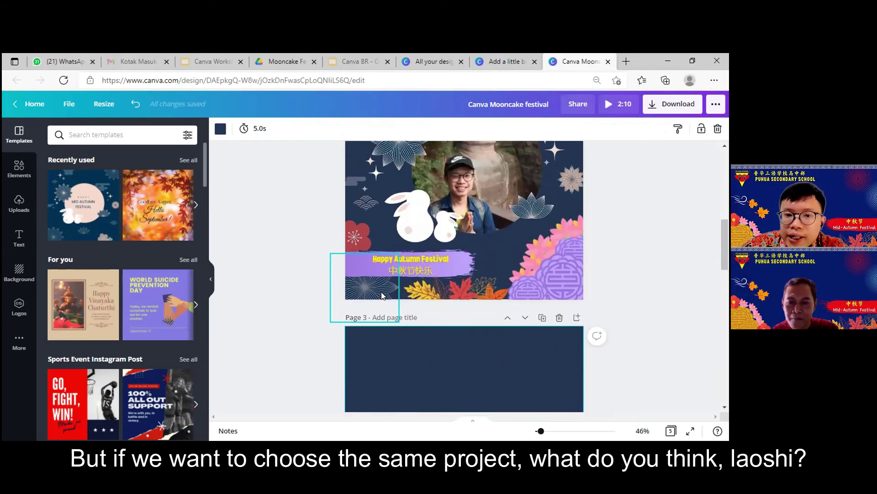
scroll(382, 295, "up", 3)
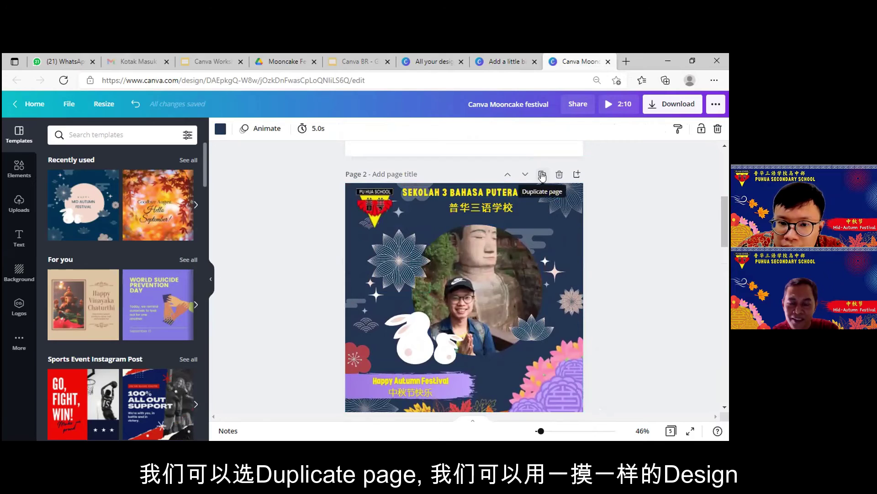
left_click(542, 175)
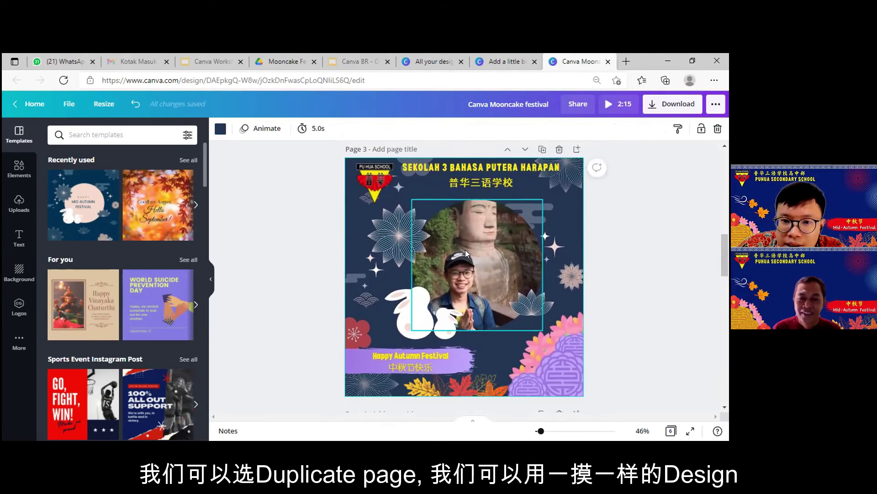
scroll(466, 250, "up", 3)
scroll(466, 252, "down", 3)
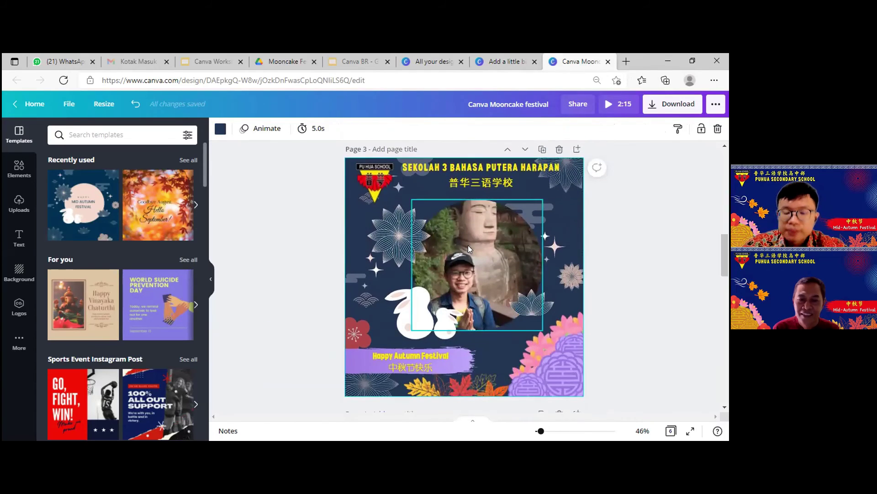
Delete the circular photo and its frame from the duplicated post on page 3
left_click(468, 280)
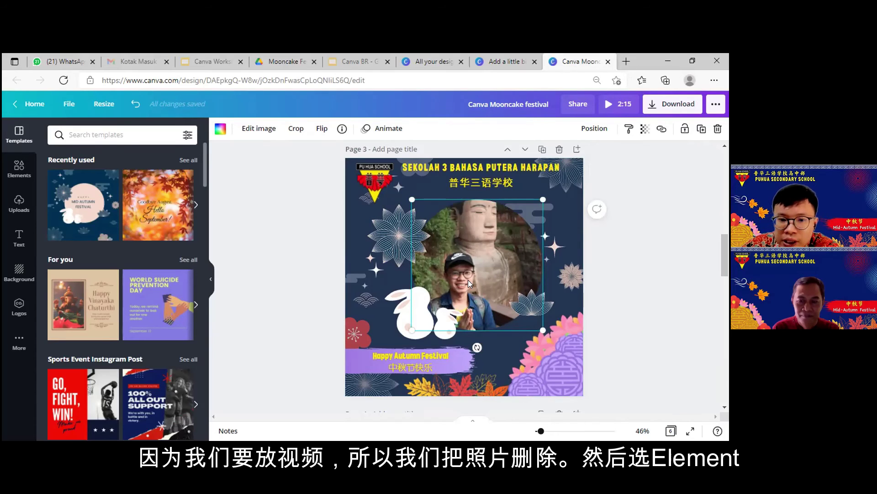
key("Delete")
key("Delete")
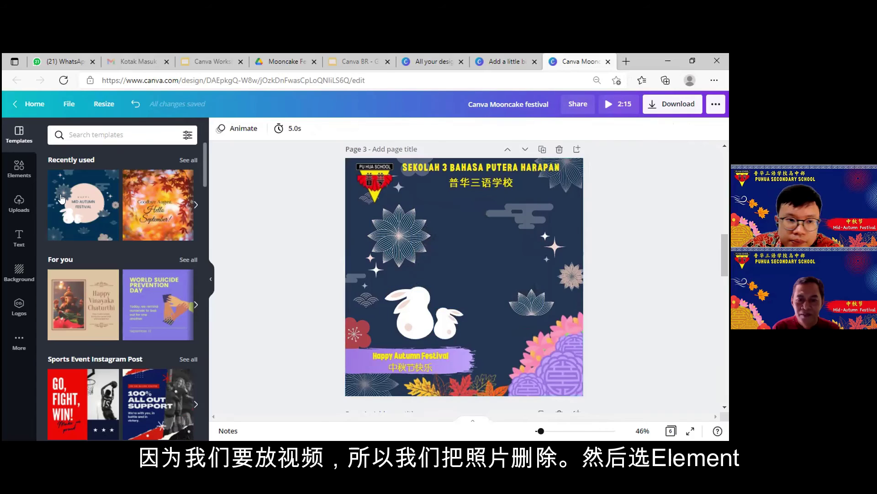
Search the elements library for "frame"
left_click(11, 173)
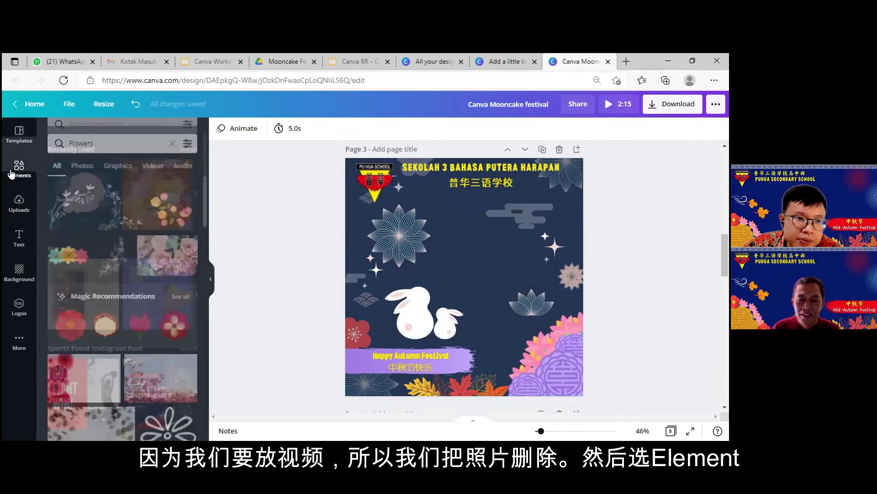
left_click(105, 133)
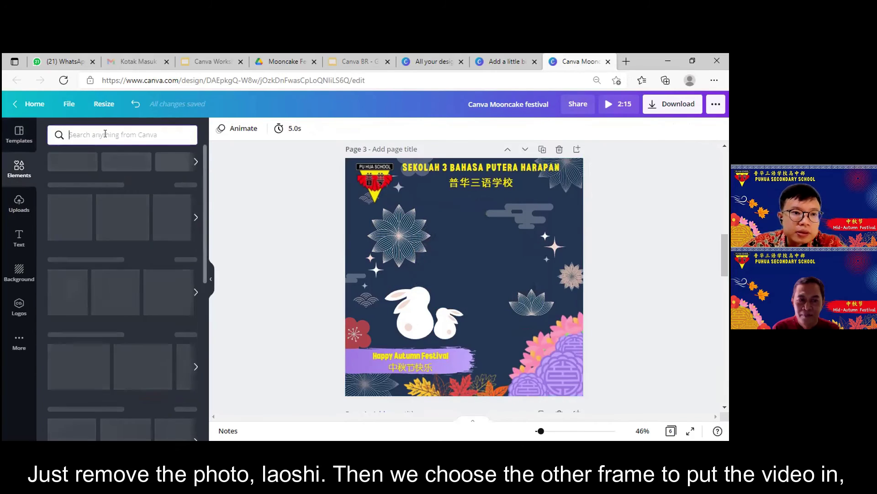
type("FRAME")
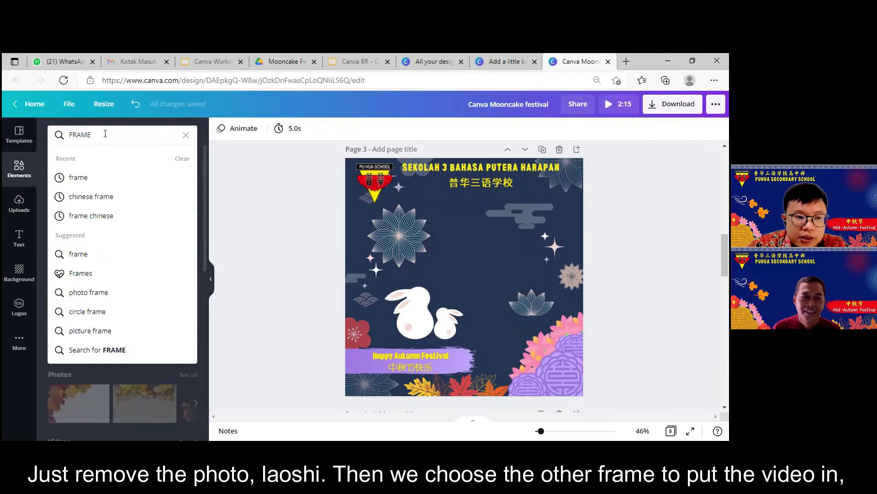
left_click(90, 177)
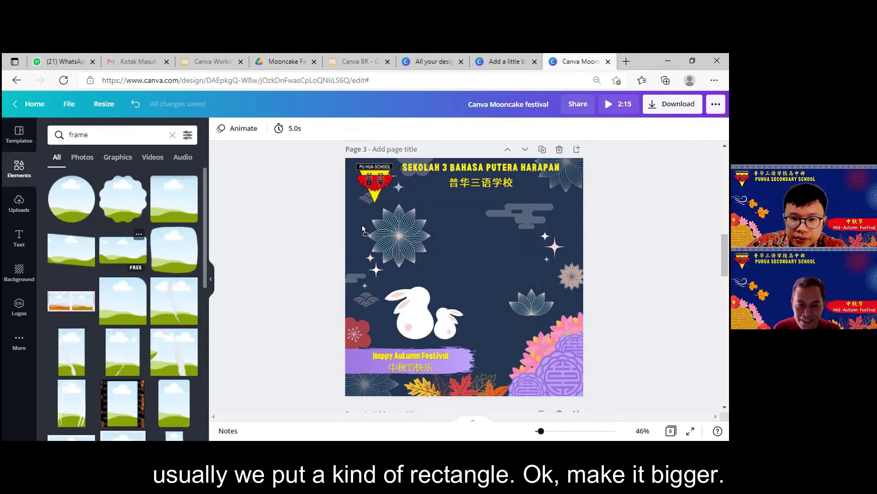
Add the wide rounded rectangular frame to page 3, enlarge it to about 1,047 × 589 and centre it below the school name
left_click_drag(362, 225, 362, 225)
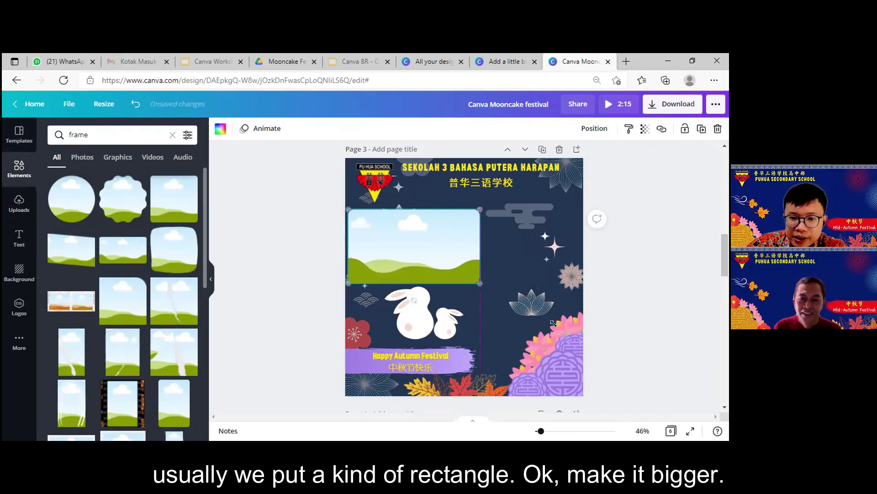
left_click_drag(553, 323, 582, 343)
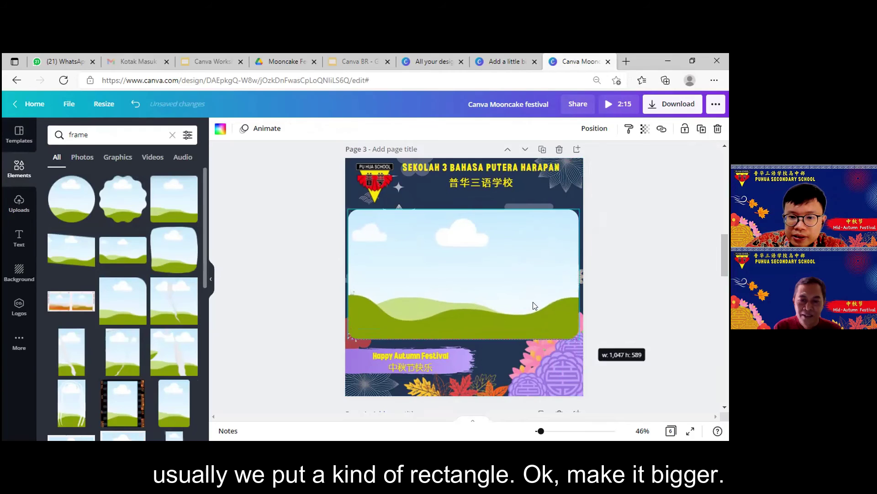
left_click_drag(533, 299, 533, 292)
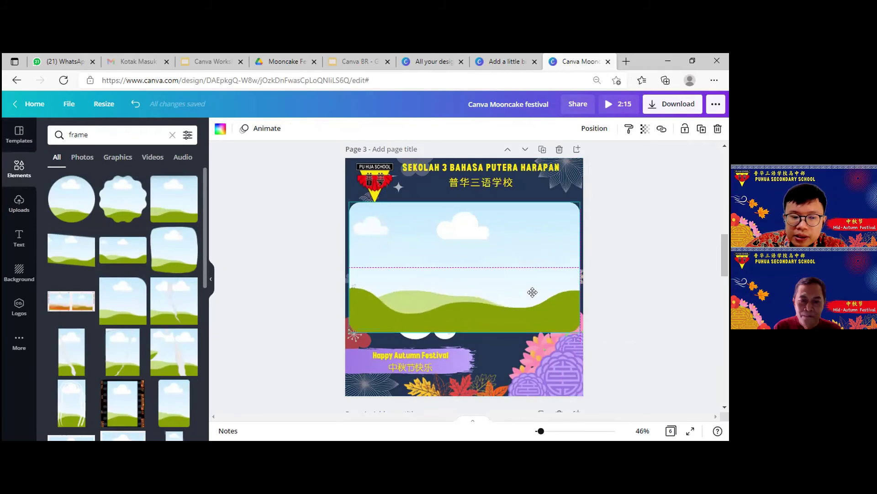
Fill the rectangular frame with the uploaded 5:50 Mid-Autumn video and pause its playback
left_click(19, 203)
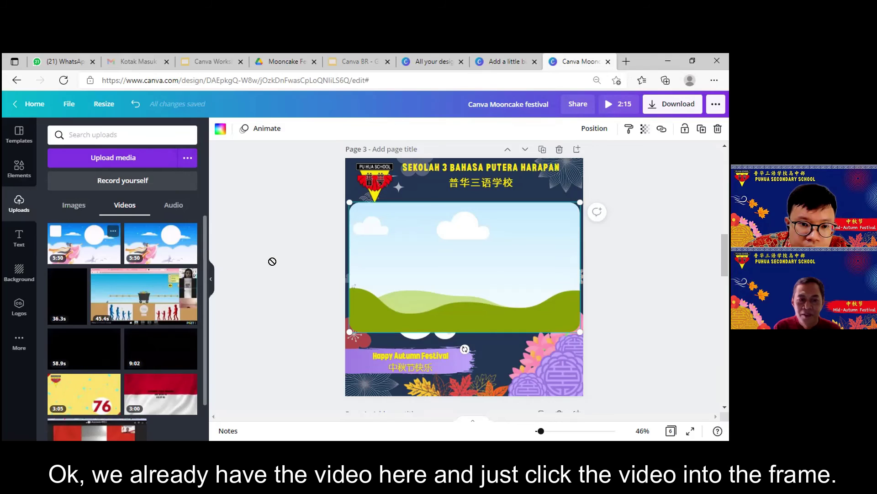
left_click(407, 268)
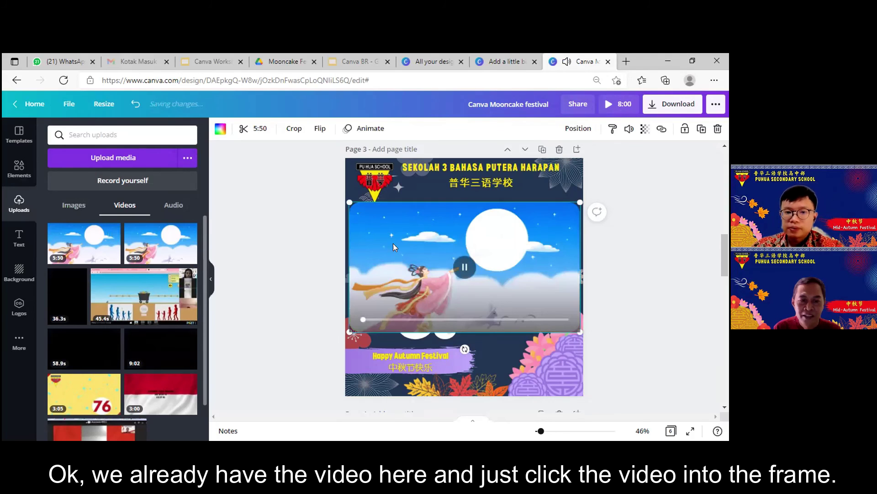
left_click(464, 269)
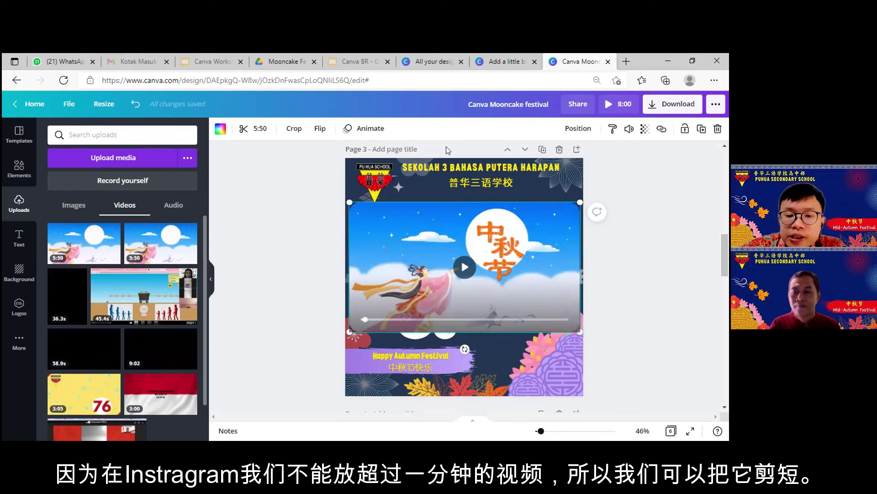
Trim the end of the framed video so it lasts 59.1 seconds, and briefly preview the trimmed clip
left_click(243, 130)
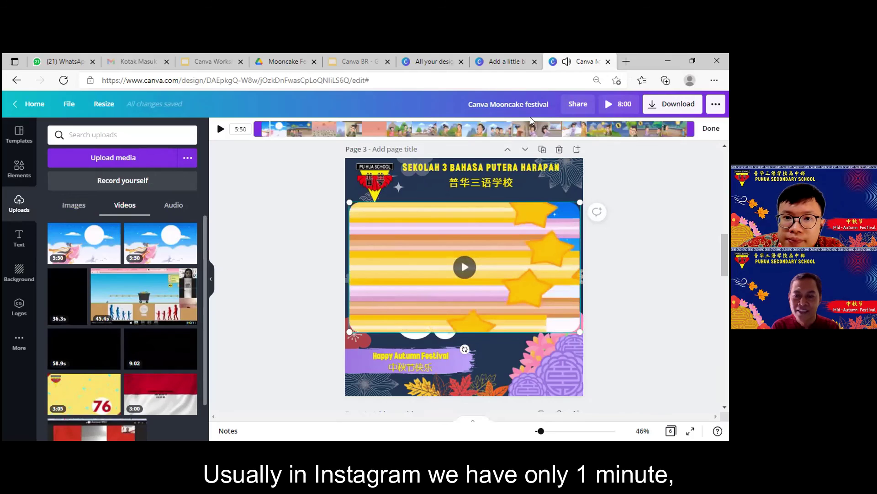
left_click_drag(693, 129, 335, 135)
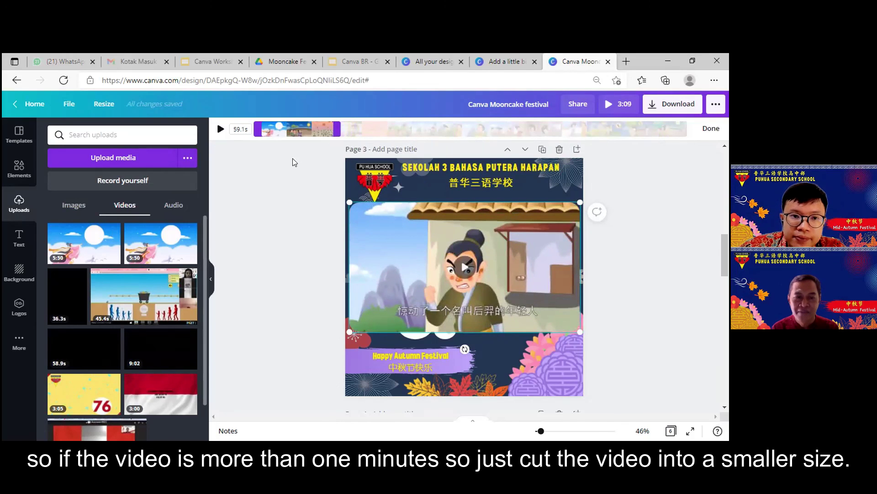
left_click(711, 130)
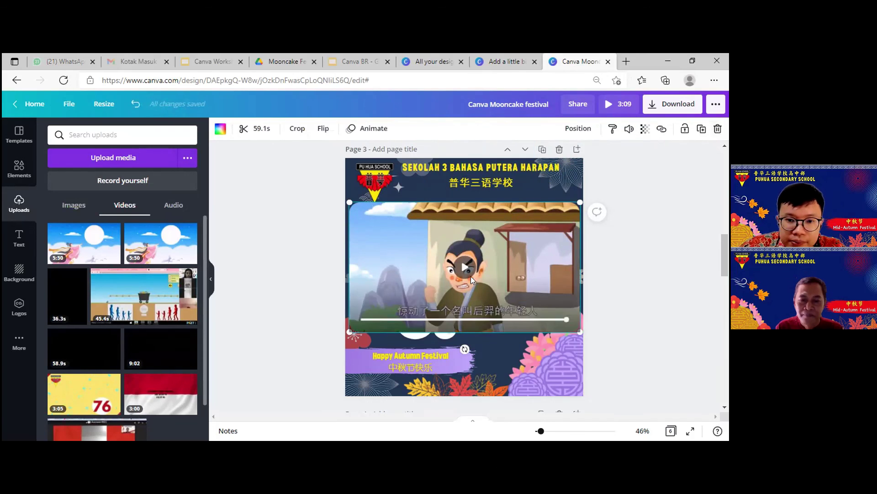
left_click(462, 267)
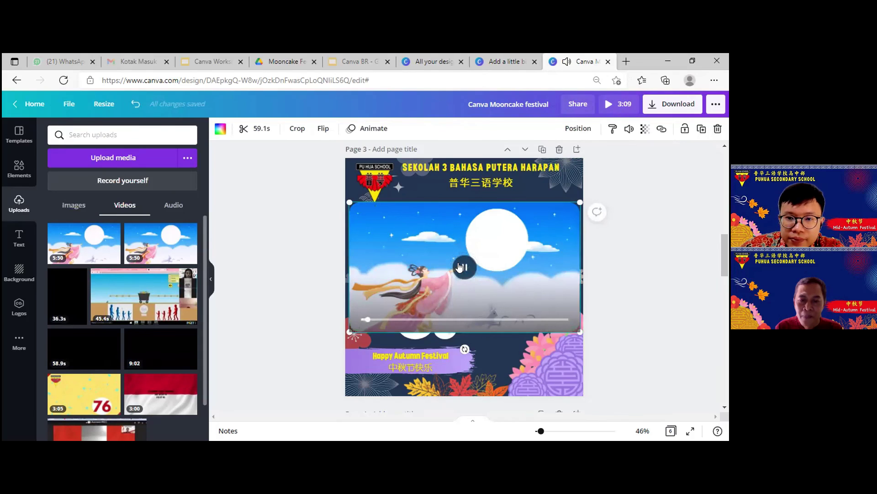
left_click(461, 268)
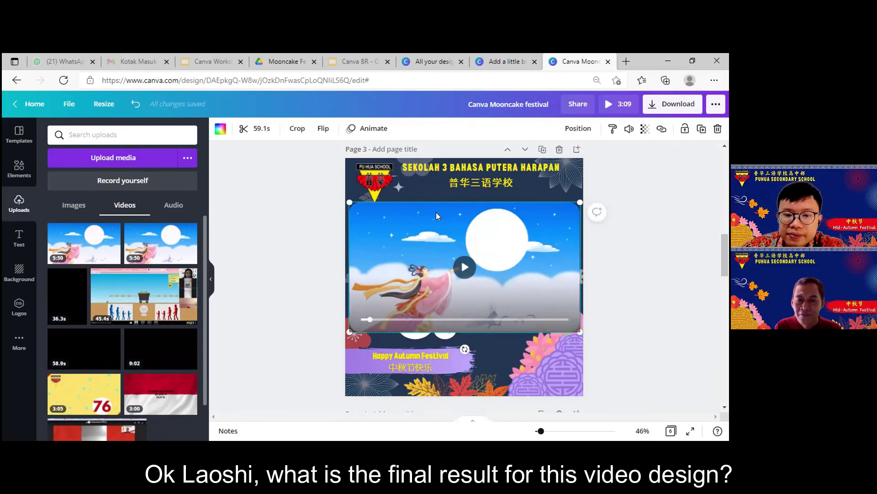
Look at the finished example of the video post on page 5
scroll(424, 241, "down", 10)
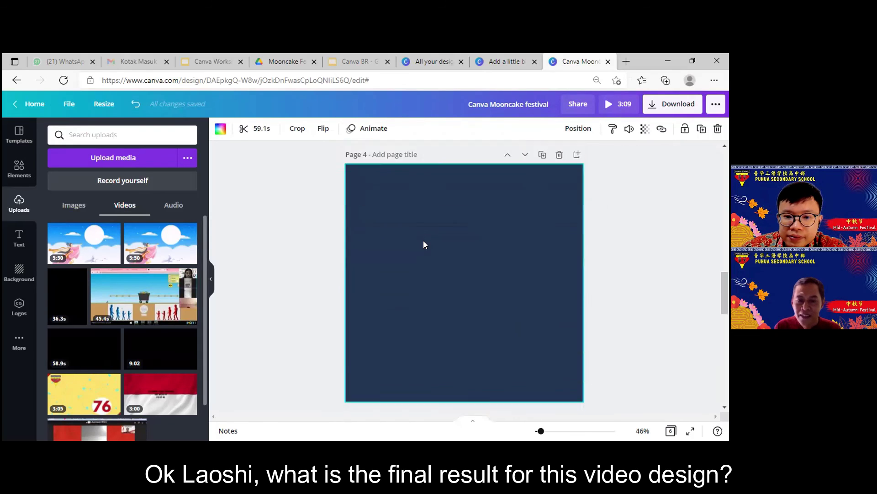
scroll(423, 241, "down", 3)
scroll(423, 241, "up", 1)
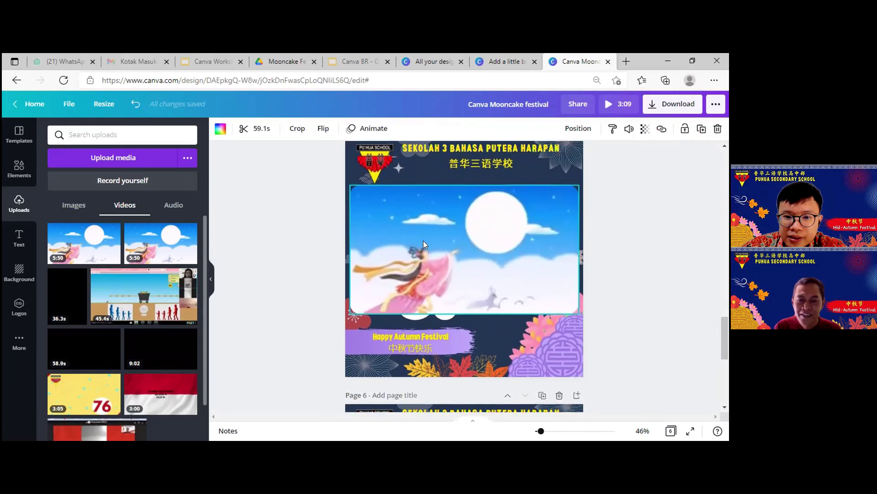